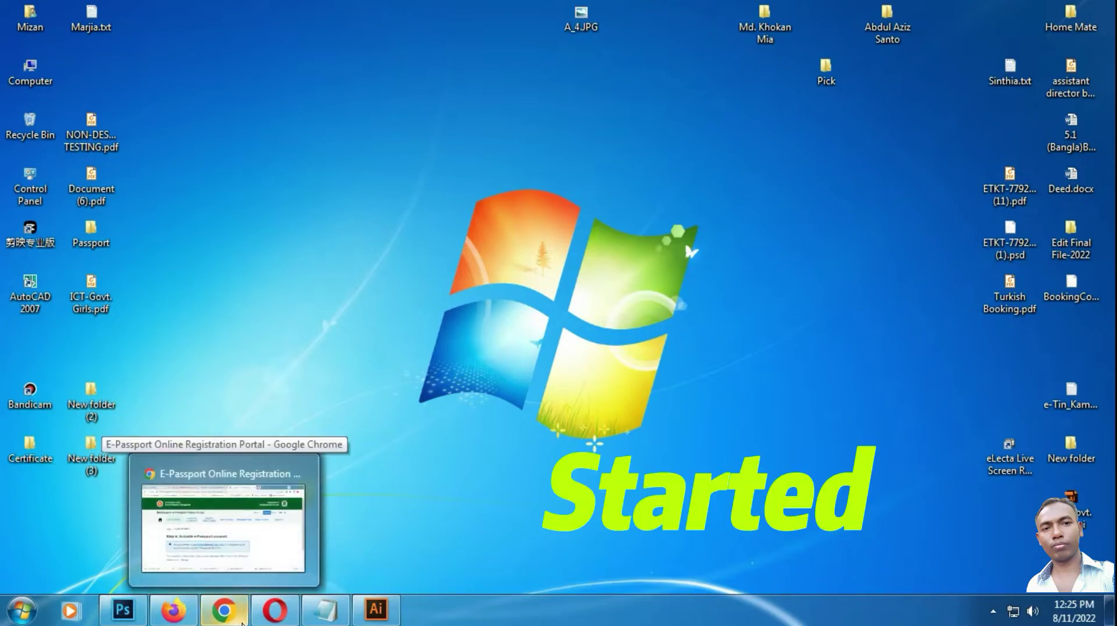
Bring up the passport photo and convert its locked Background layer into editable Layer 0
{"action": "left_click", "coordinate": [123, 609]}
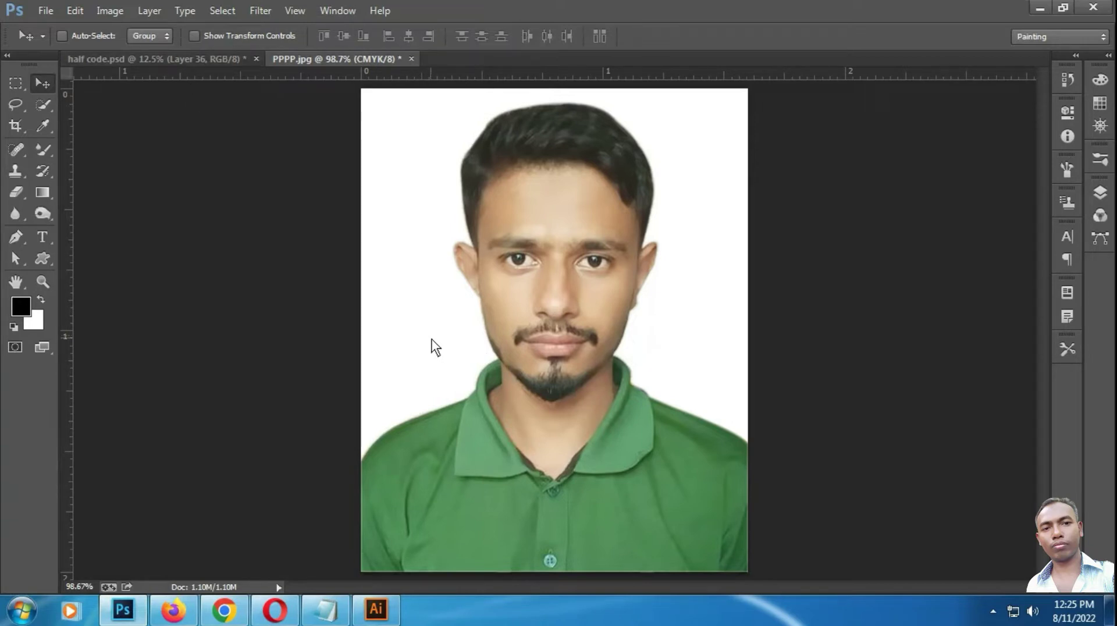
{"action": "key", "text": "w"}
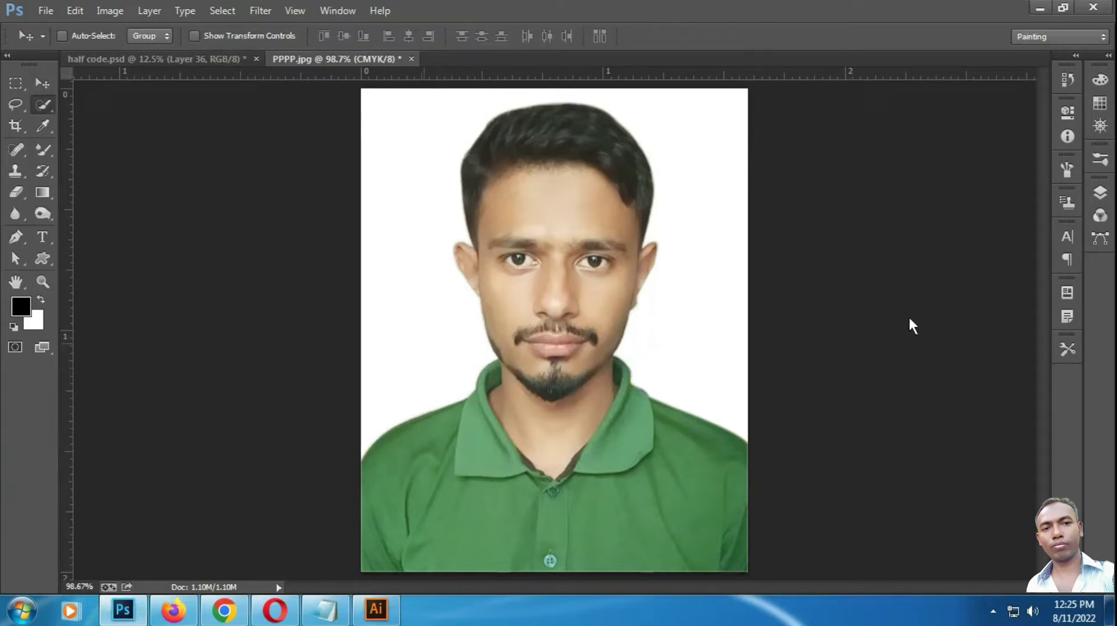
{"action": "left_click", "coordinate": [1099, 193]}
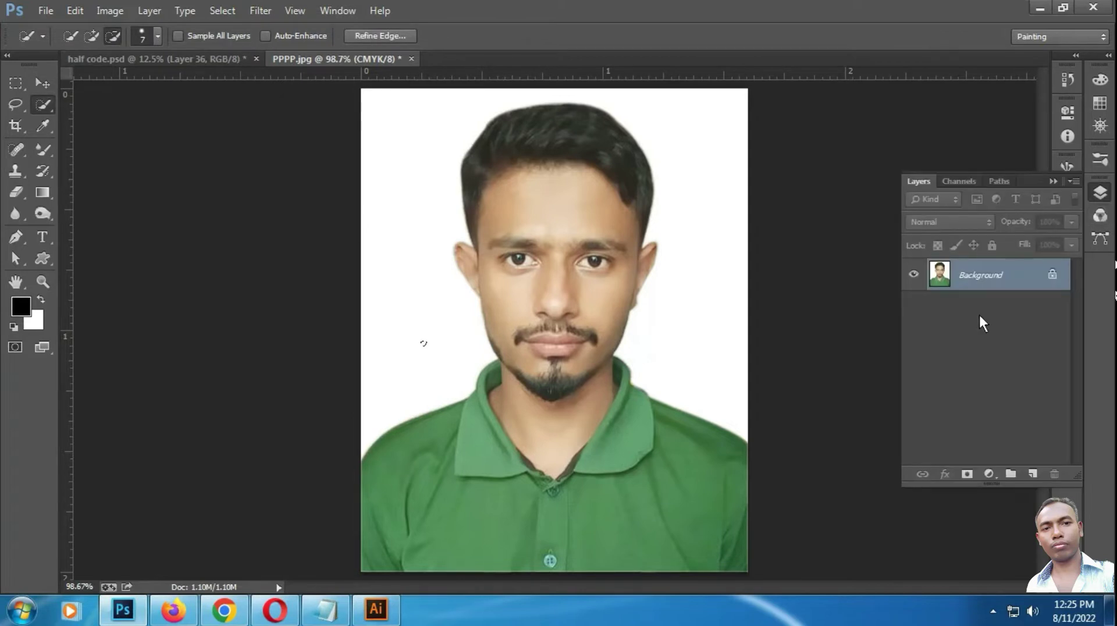
{"action": "double_click", "coordinate": [986, 273]}
{"action": "left_click", "coordinate": [692, 191]}
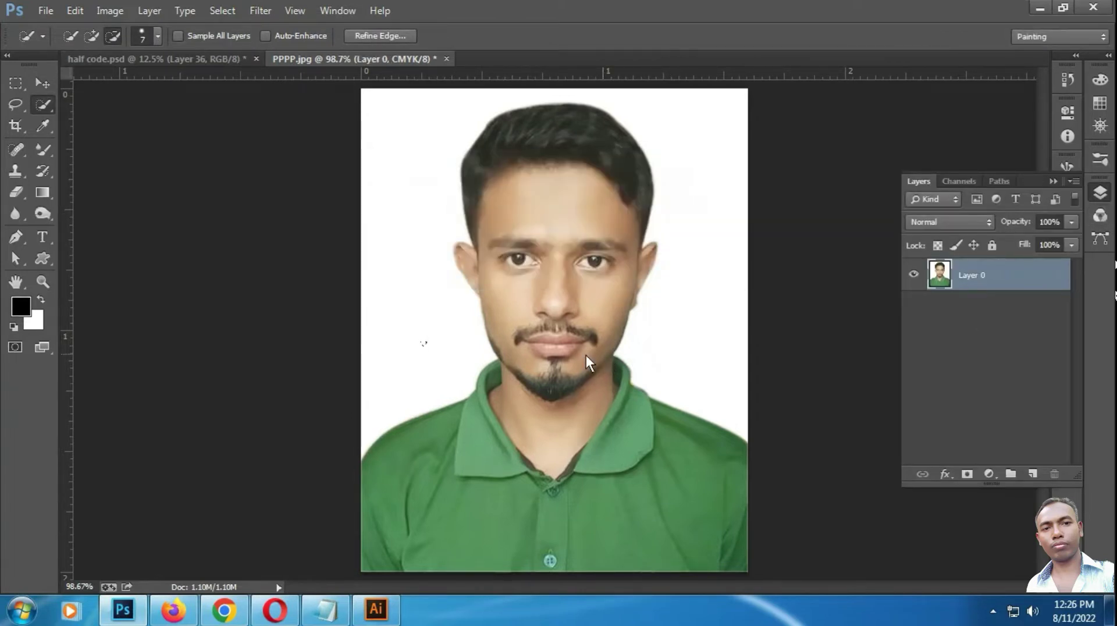
{"action": "key", "text": "ctrl+d"}
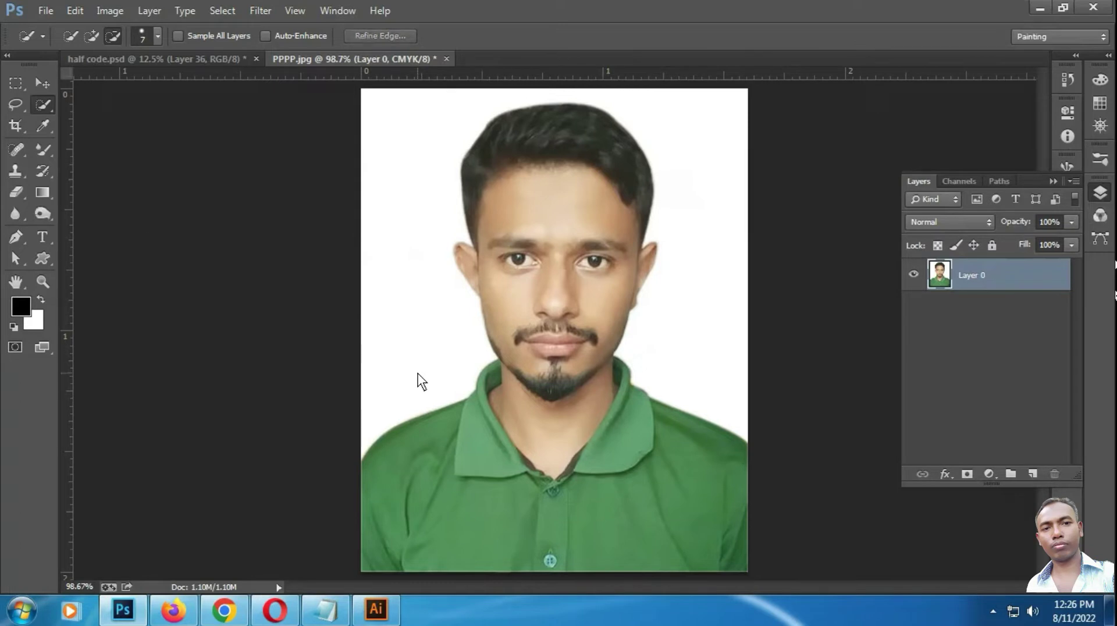
{"action": "right_click", "coordinate": [46, 104]}
Select the white background around the man with the Magic Wand and delete it
{"action": "left_click", "coordinate": [87, 117]}
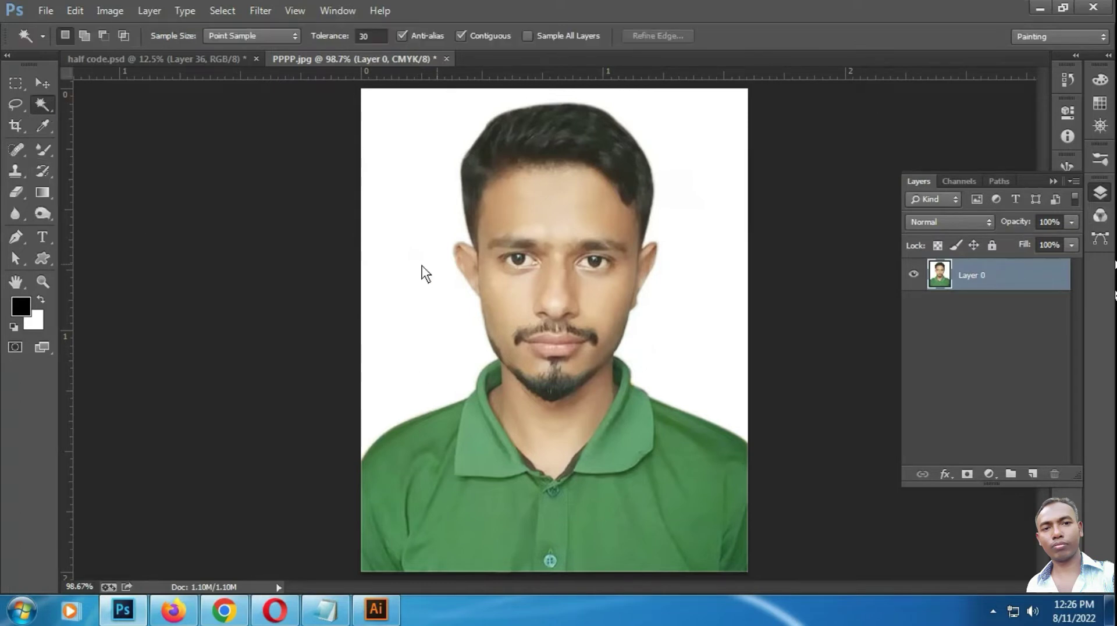
{"action": "left_click", "coordinate": [421, 268]}
{"action": "key", "text": "Delete"}
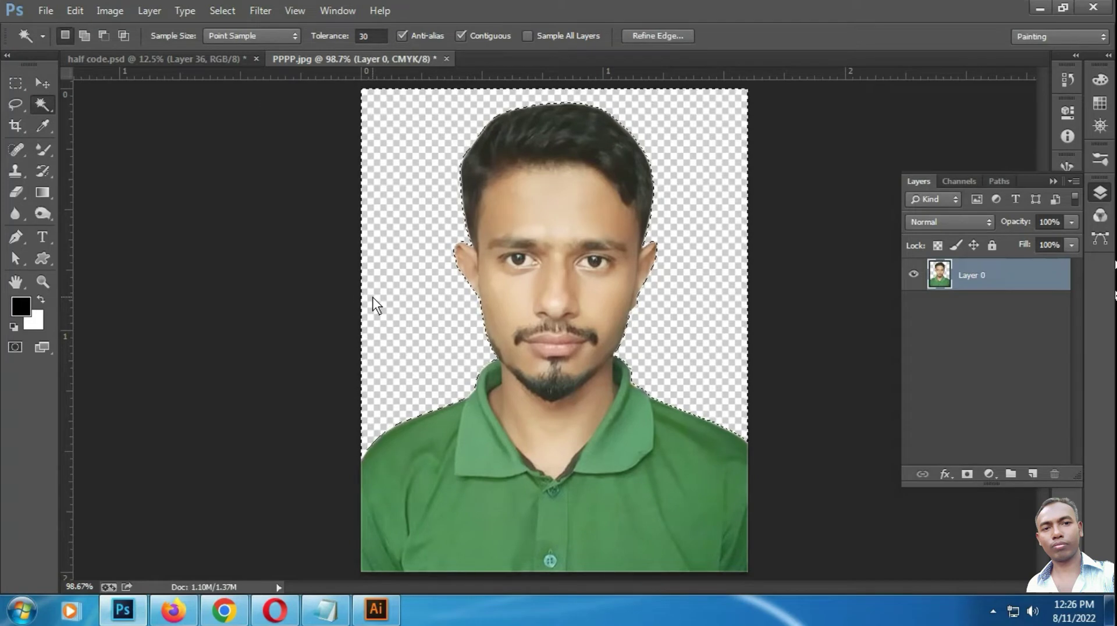
{"action": "key", "text": "ctrl+d"}
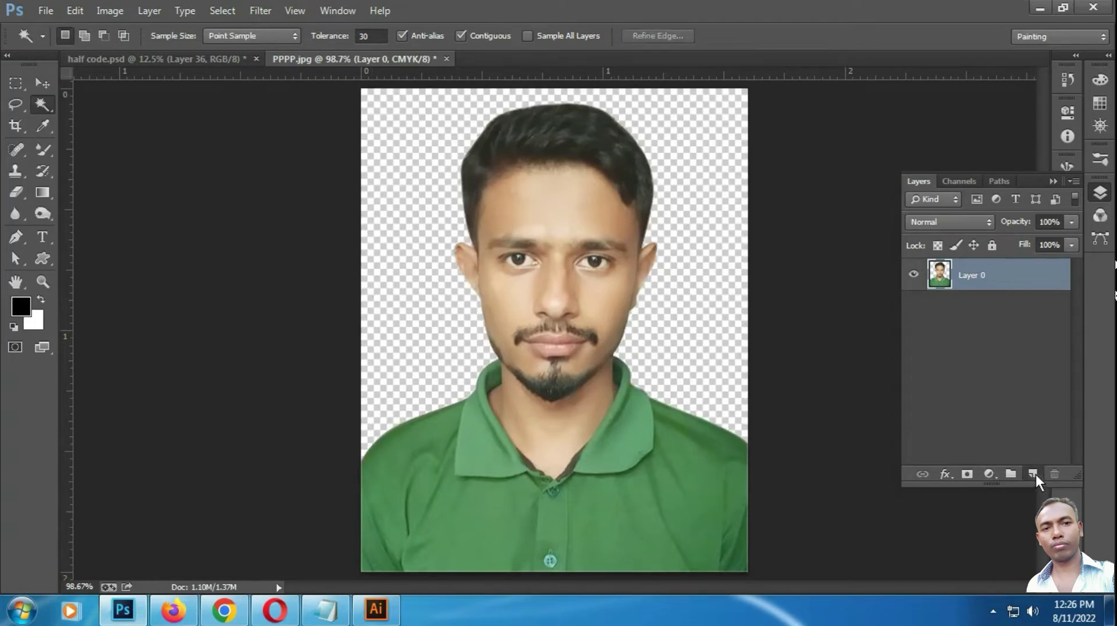
Add Layer 1 beneath Layer 0 and fill it with solid blue
{"action": "left_click", "coordinate": [1033, 474]}
{"action": "left_click_drag", "start_coordinate": [1004, 274], "coordinate": [990, 392]}
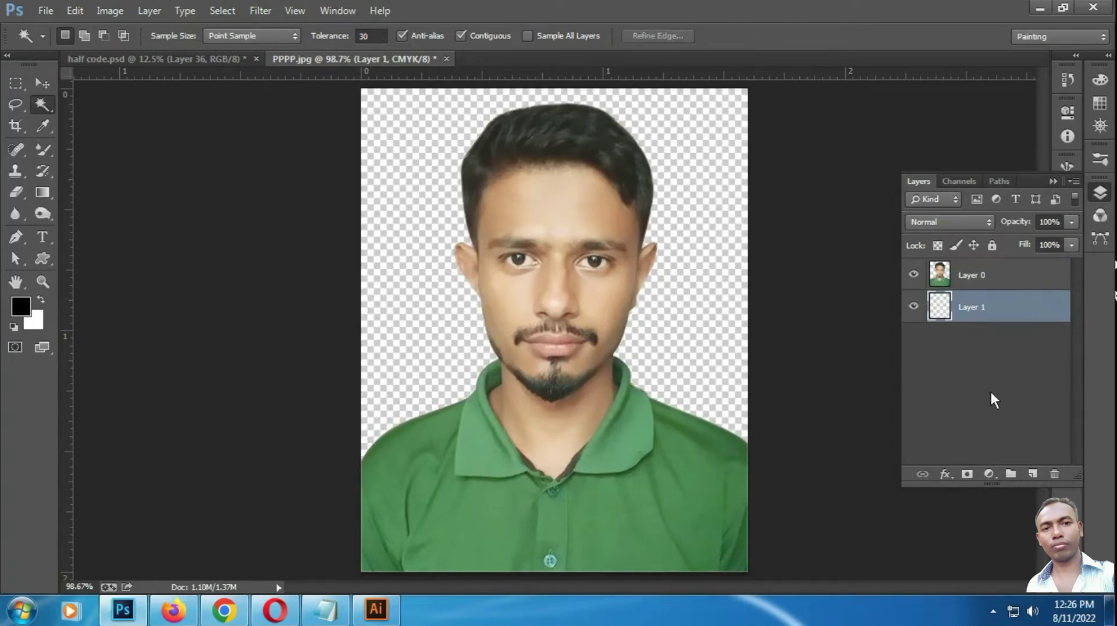
{"action": "left_click", "coordinate": [21, 306]}
{"action": "left_click", "coordinate": [817, 288]}
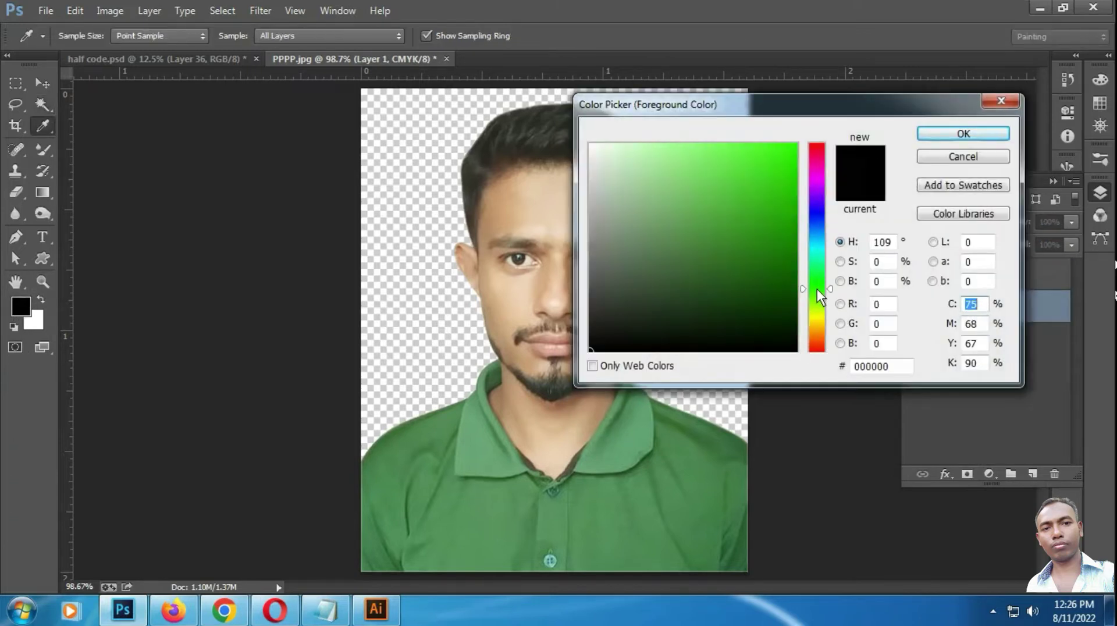
{"action": "left_click", "coordinate": [795, 149]}
{"action": "left_click_drag", "start_coordinate": [807, 149], "coordinate": [808, 143]}
{"action": "left_click_drag", "start_coordinate": [811, 235], "coordinate": [813, 228]}
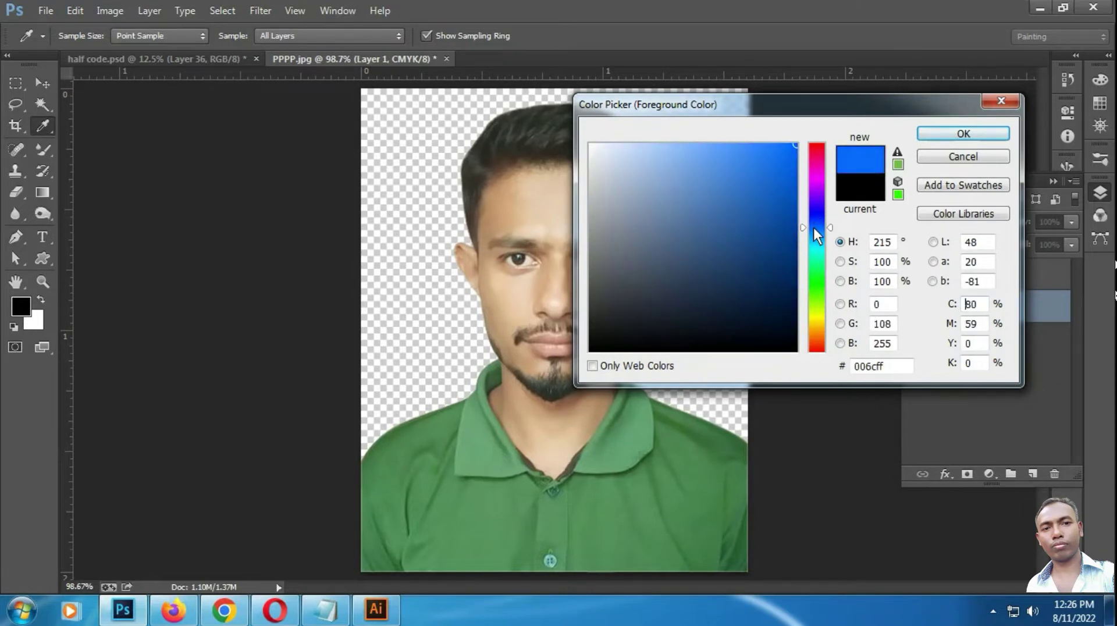
{"action": "left_click", "coordinate": [958, 135]}
{"action": "key", "text": "w"}
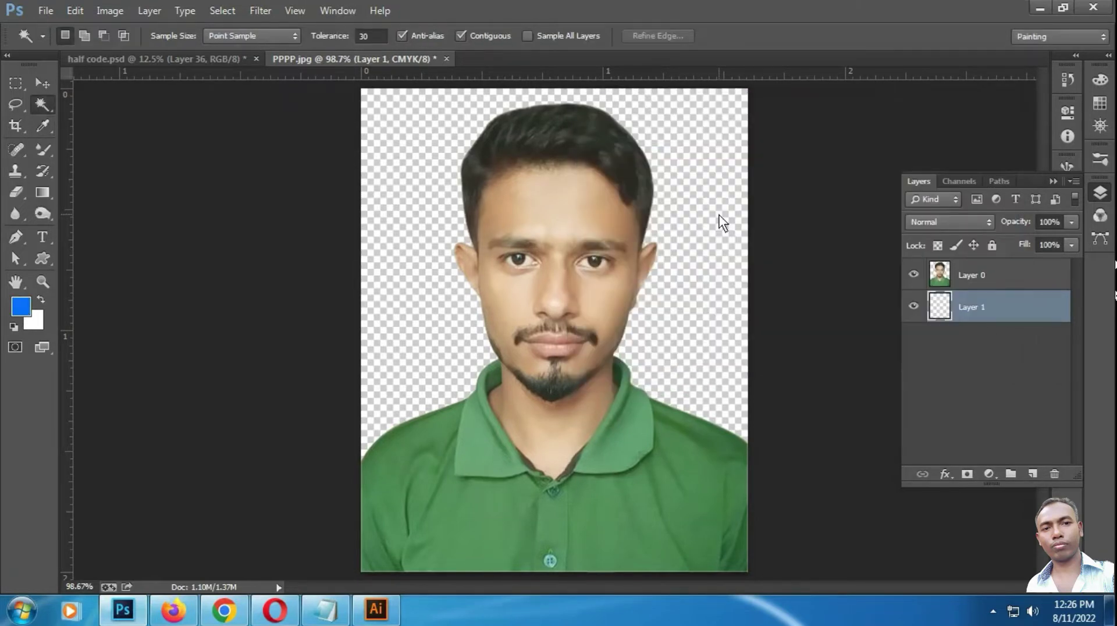
{"action": "key", "text": "x"}
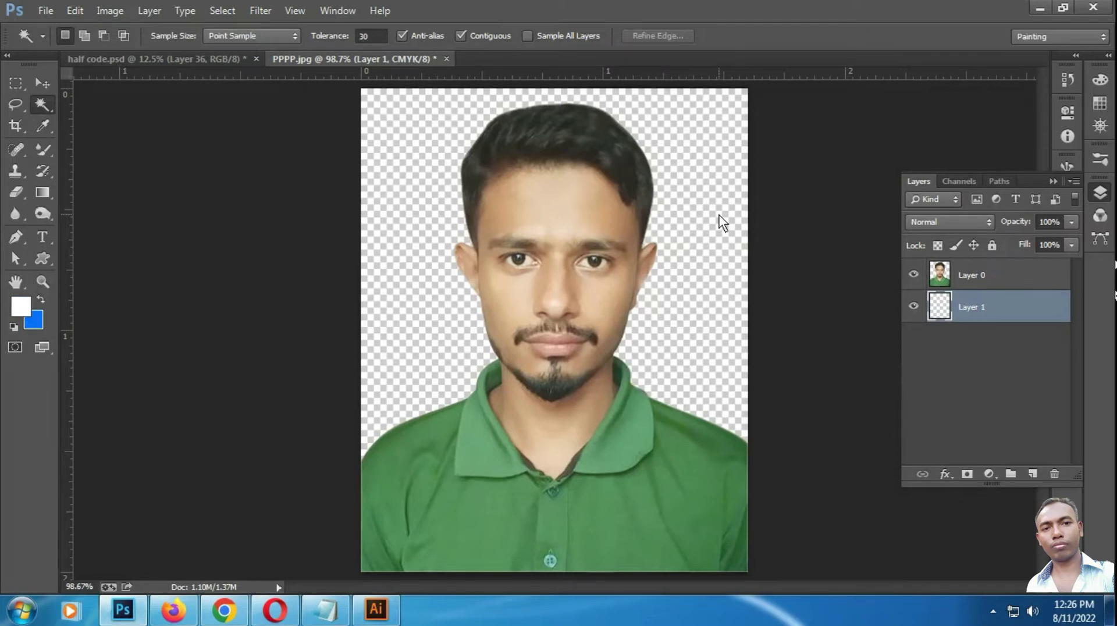
{"action": "key", "text": "ctrl+BackSpace"}
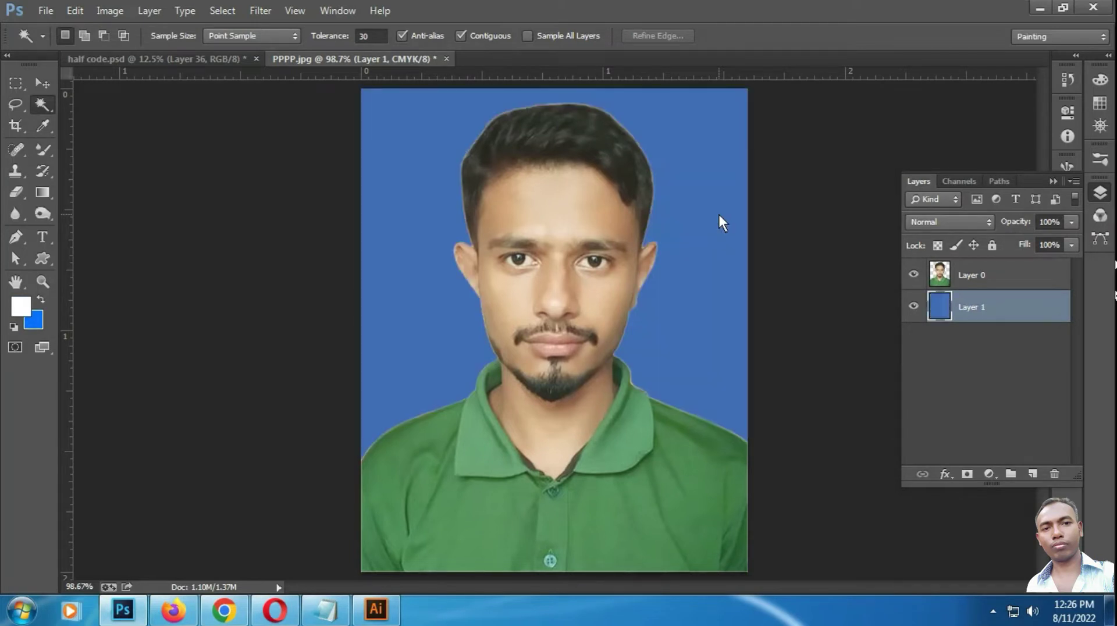
{"action": "left_click", "coordinate": [962, 275]}
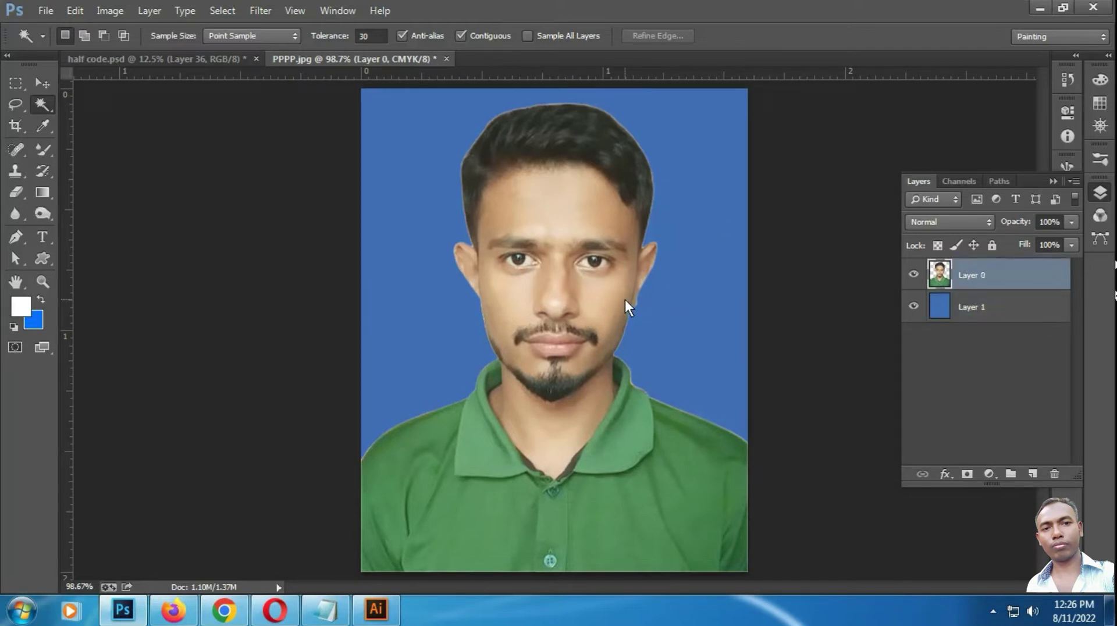
Copy the dark suit with red tie from half code.psd into PPPP.jpg as Layer 2
{"action": "left_click", "coordinate": [188, 61]}
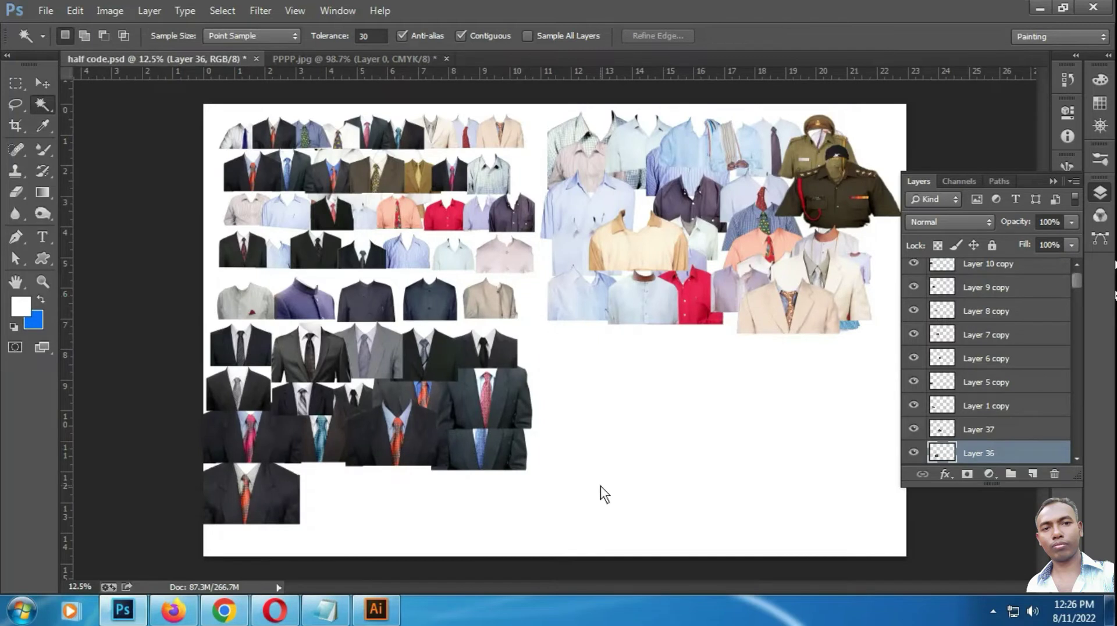
{"action": "key", "text": "v"}
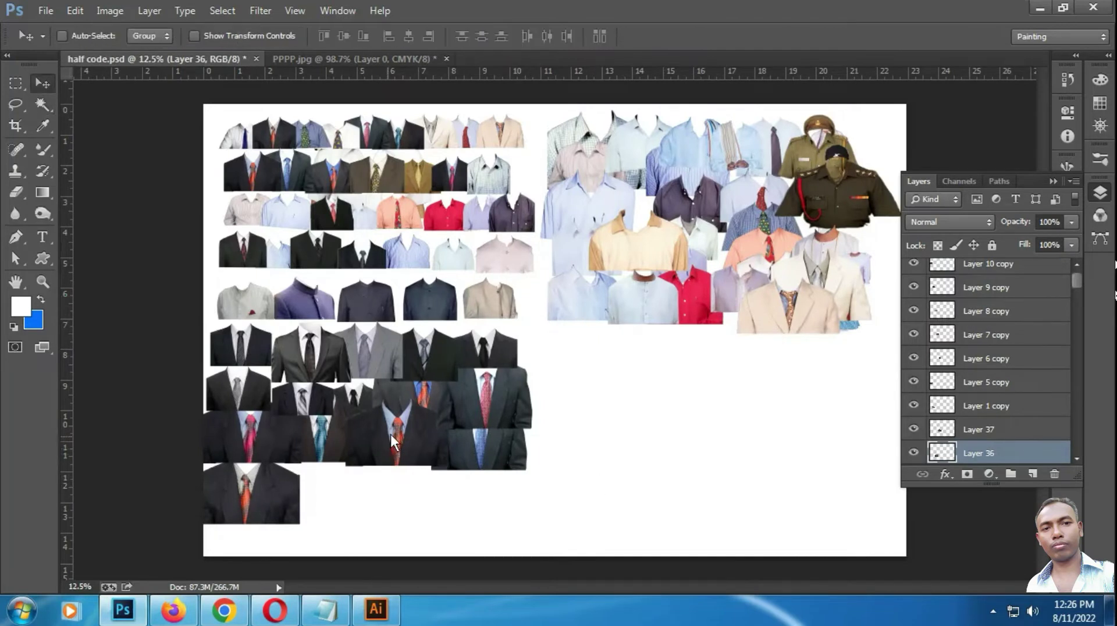
{"action": "right_click", "coordinate": [391, 434]}
{"action": "left_click", "coordinate": [404, 448]}
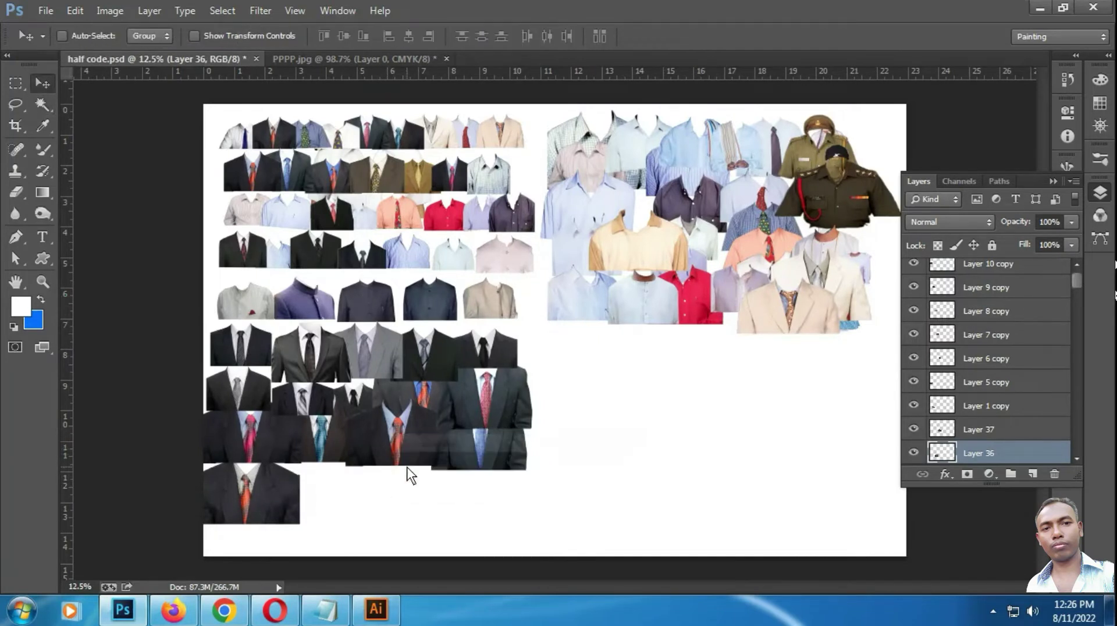
{"action": "left_click", "coordinate": [938, 455], "text": "ctrl"}
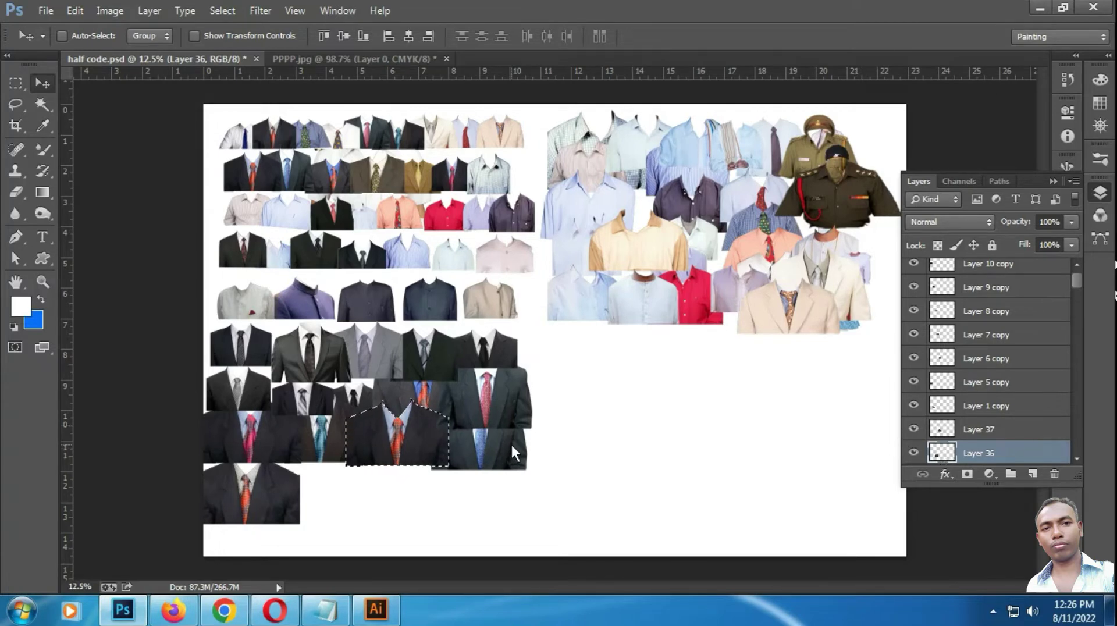
{"action": "left_click", "coordinate": [357, 59]}
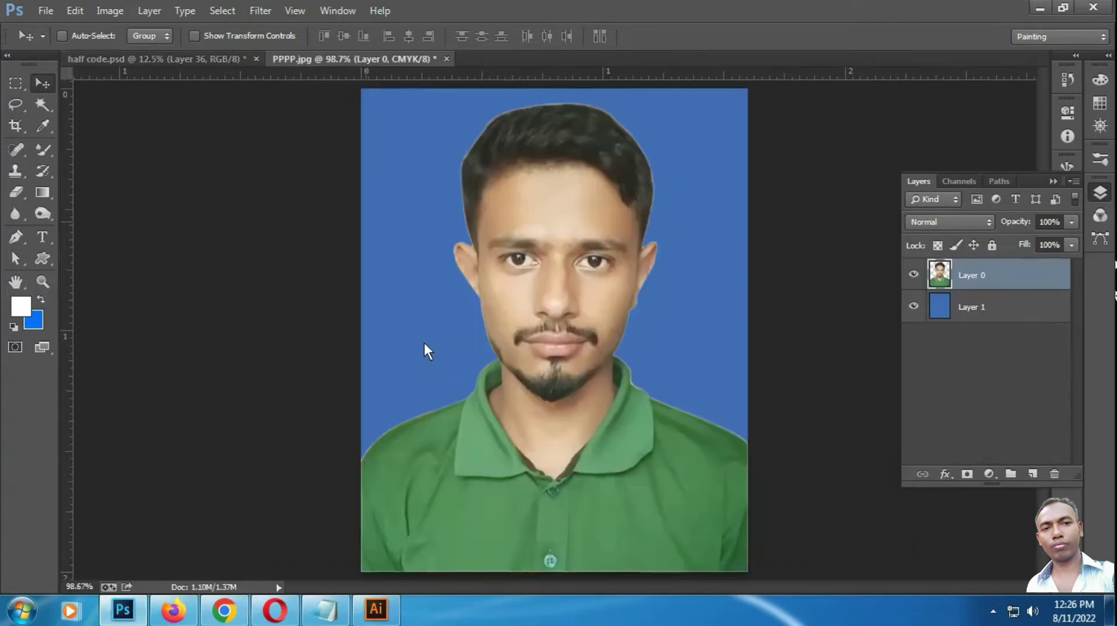
{"action": "key", "text": "ctrl+v"}
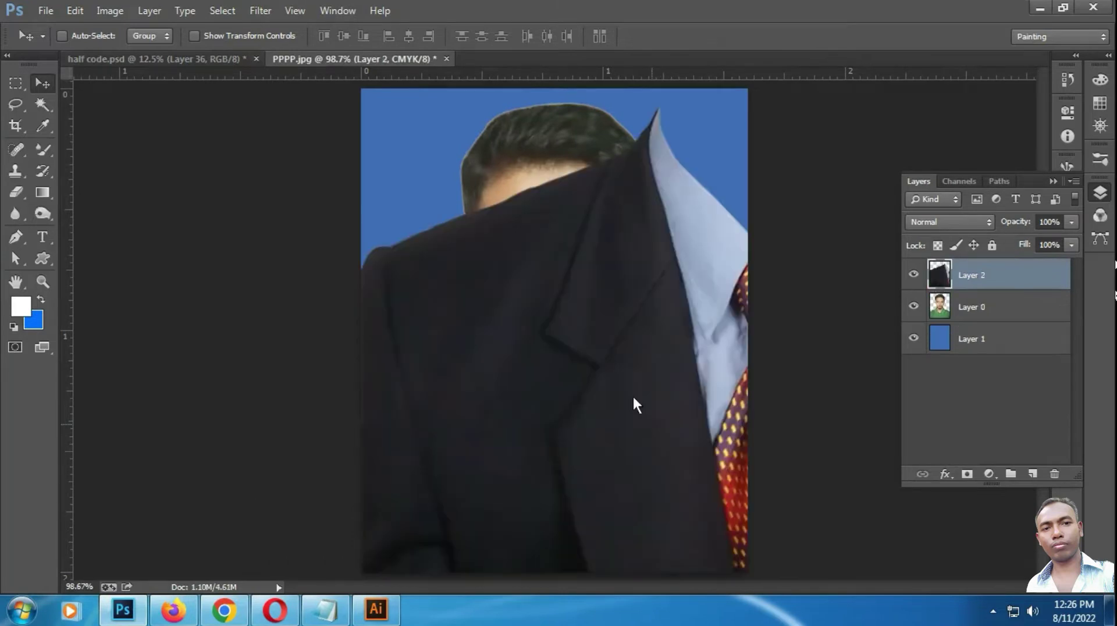
Scale the suit to about 51.7% and position it just below the man's chin
{"action": "key", "text": "ctrl+t"}
{"action": "mouse_move", "coordinate": [629, 157]}
{"action": "left_mouse_down"}
{"action": "mouse_move", "coordinate": [383, 341]}
{"action": "mouse_move", "coordinate": [545, 339]}
{"action": "left_mouse_up"}
{"action": "left_click_drag", "start_coordinate": [449, 397], "coordinate": [509, 386]}
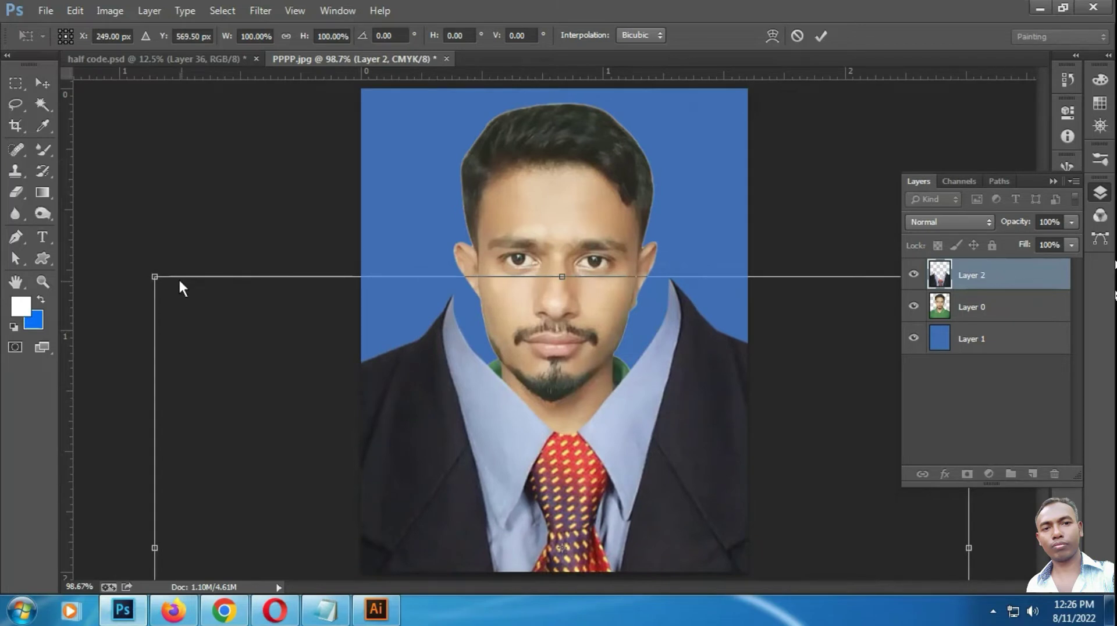
{"action": "left_click_drag", "start_coordinate": [155, 277], "coordinate": [321, 387]}
{"action": "left_click_drag", "start_coordinate": [635, 434], "coordinate": [630, 403]}
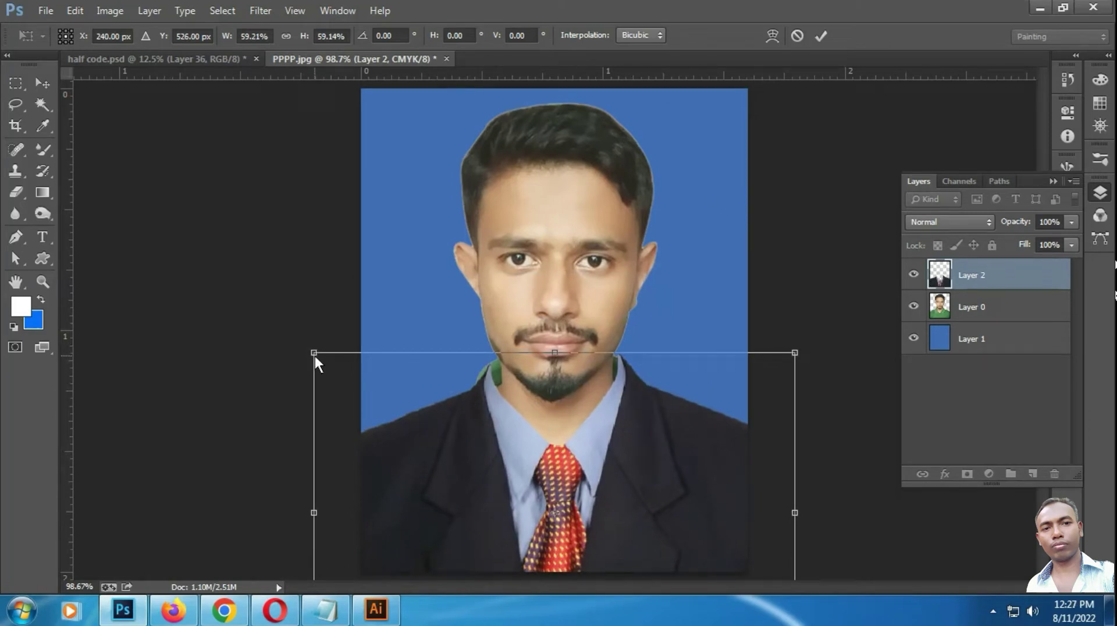
{"action": "left_click_drag", "start_coordinate": [315, 353], "coordinate": [344, 373]}
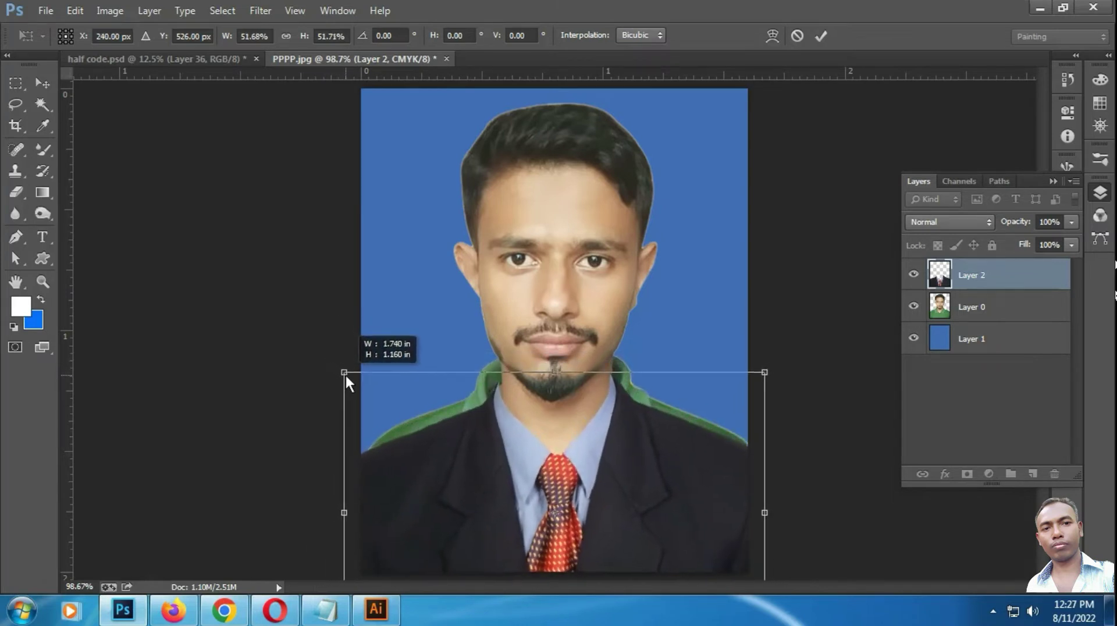
{"action": "left_click_drag", "start_coordinate": [605, 419], "coordinate": [607, 408]}
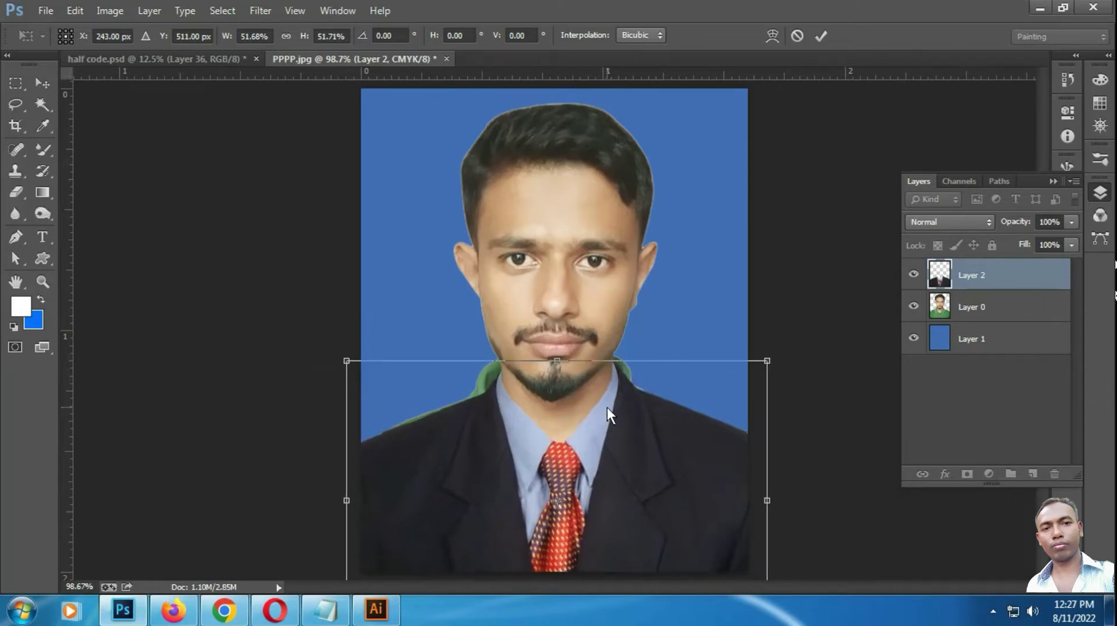
{"action": "key", "text": "Up"}
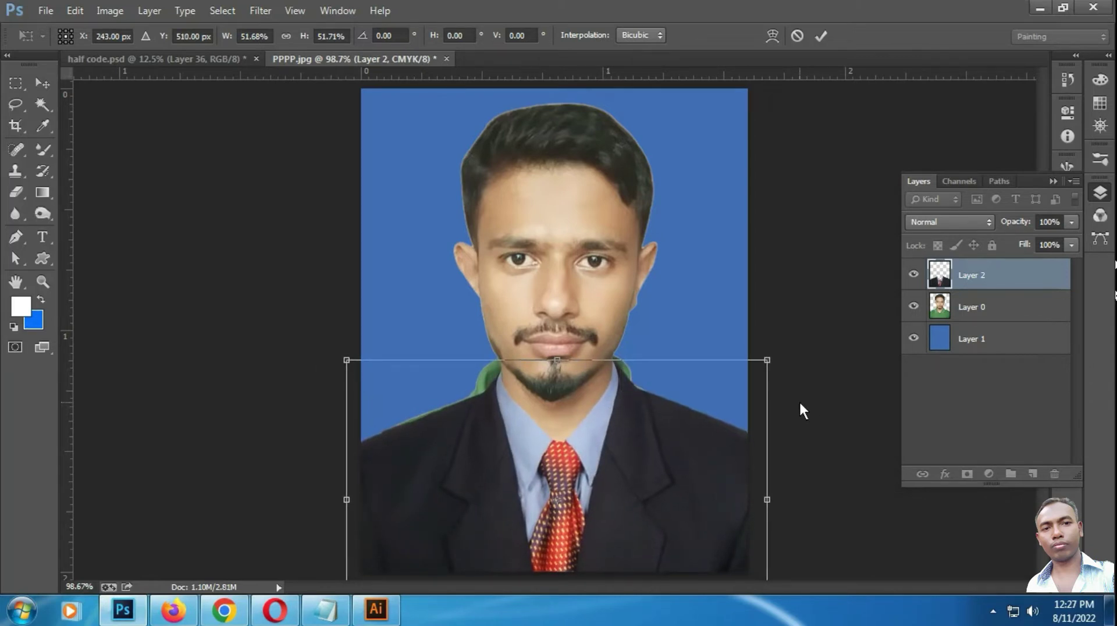
{"action": "key", "text": "Return"}
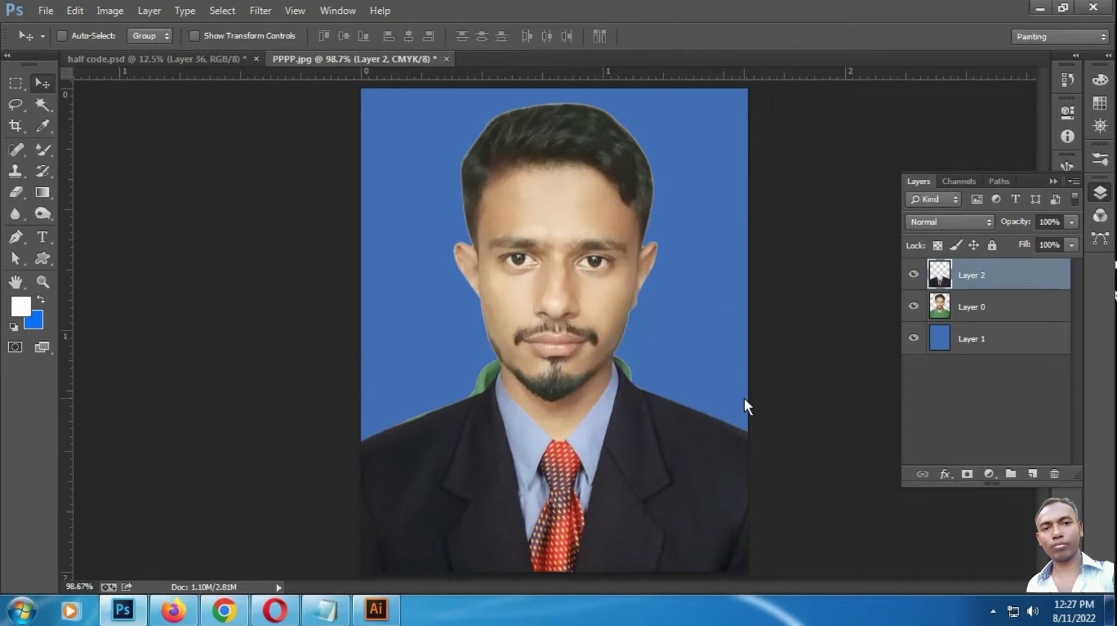
Erase the green collar and shirt sliver beside the neck on Layer 0
{"action": "scroll", "coordinate": [623, 428], "scroll_direction": "up", "scroll_amount": 3}
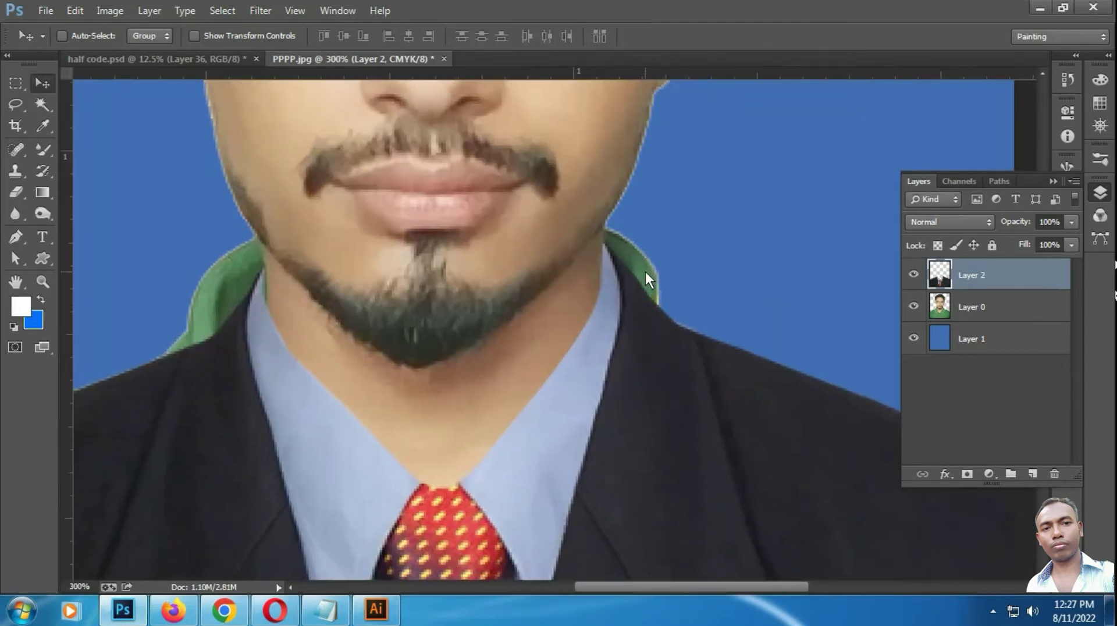
{"action": "left_click", "coordinate": [961, 314]}
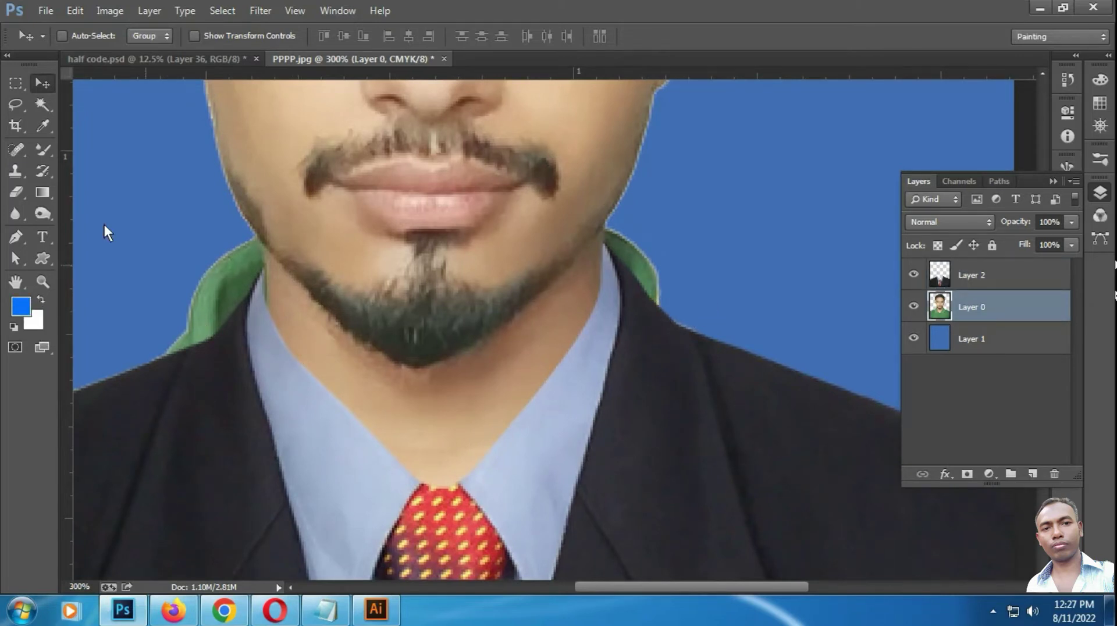
{"action": "left_click", "coordinate": [15, 192]}
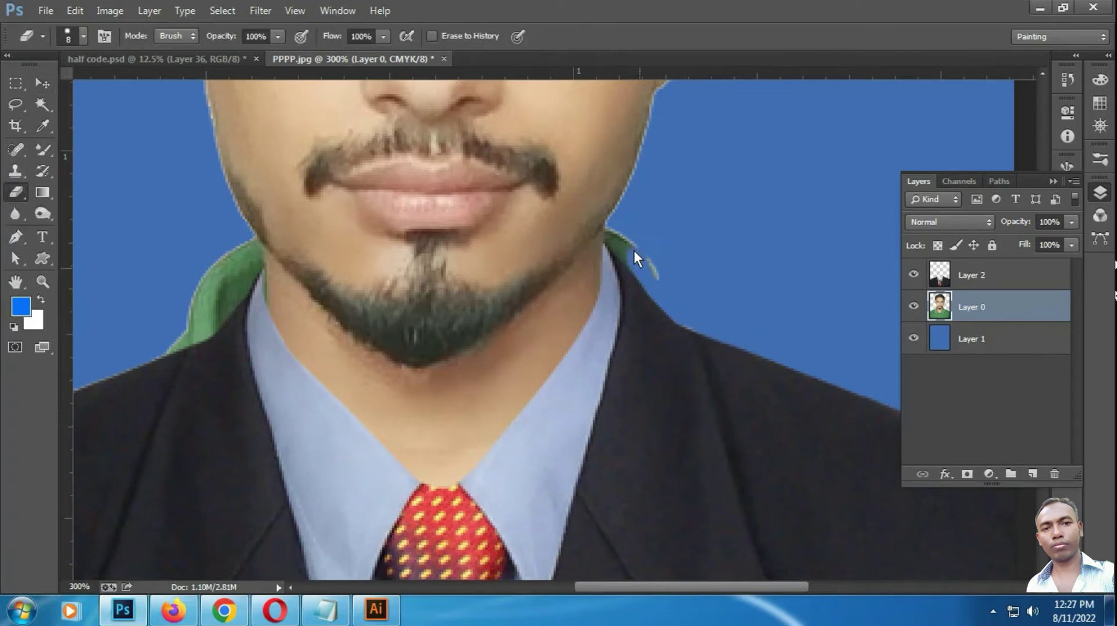
{"action": "left_click_drag", "start_coordinate": [634, 253], "coordinate": [690, 334]}
{"action": "left_click_drag", "start_coordinate": [186, 294], "coordinate": [399, 320]}
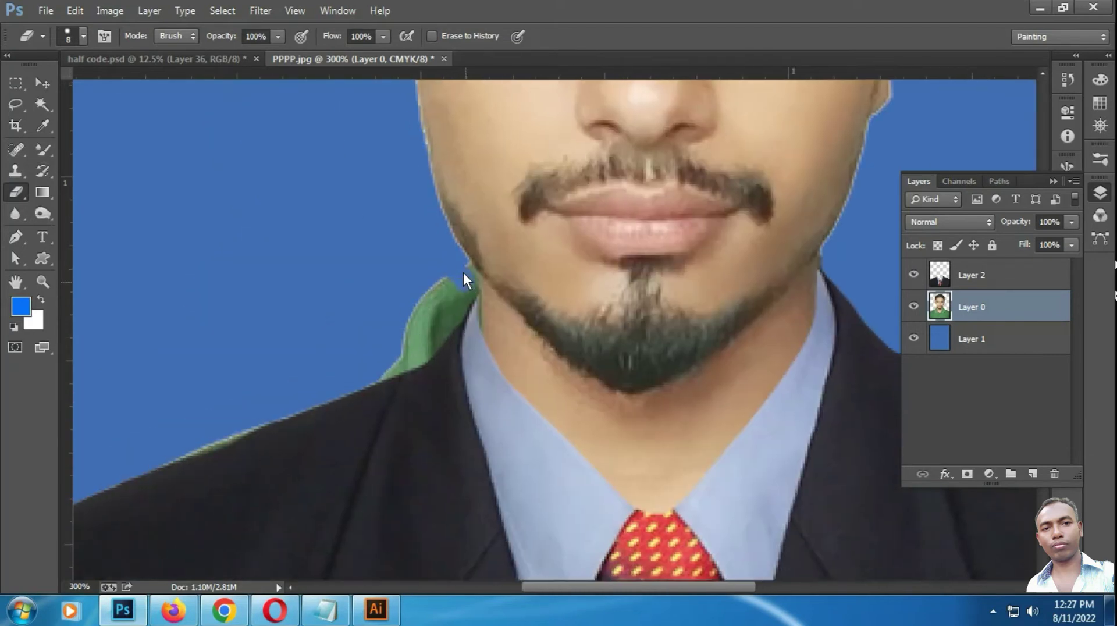
{"action": "left_click_drag", "start_coordinate": [467, 278], "coordinate": [451, 313]}
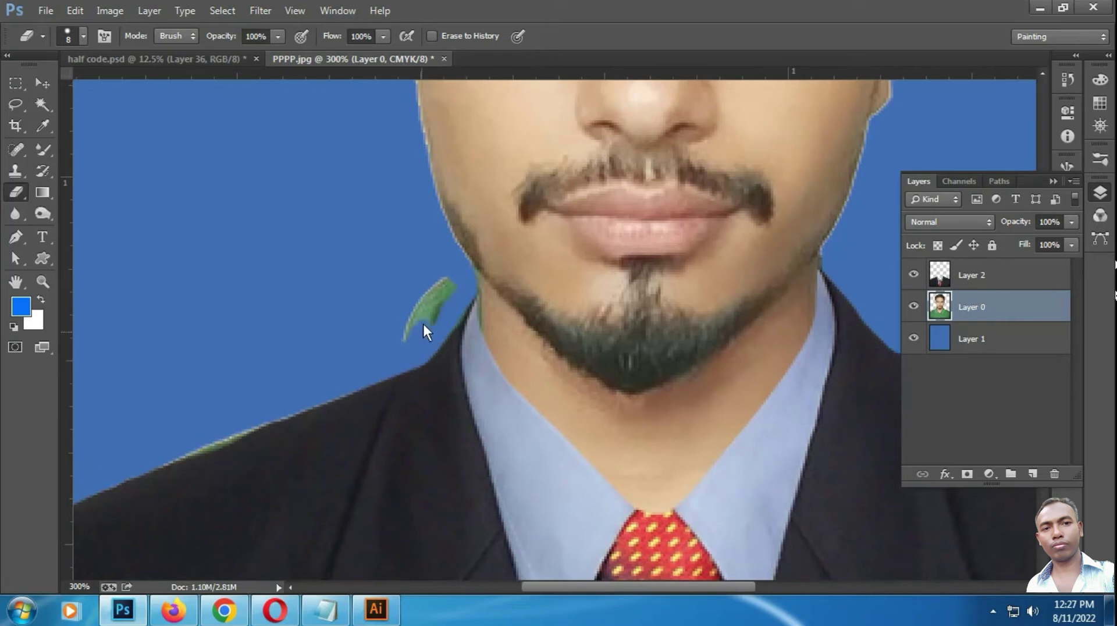
{"action": "left_click_drag", "start_coordinate": [420, 337], "coordinate": [444, 278]}
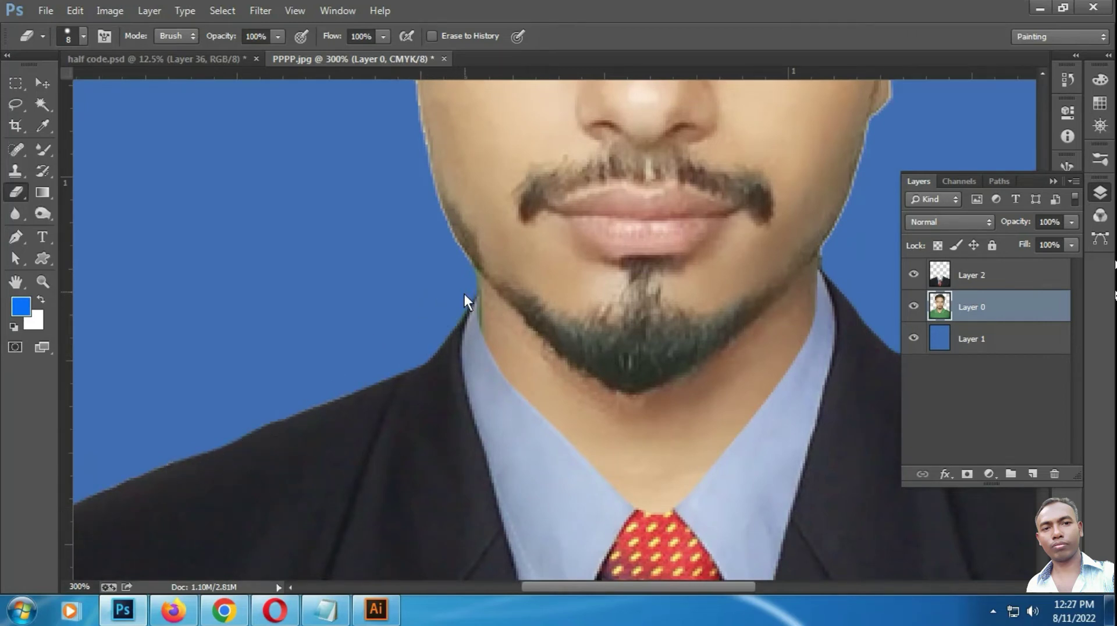
{"action": "key", "text": "ctrl+1"}
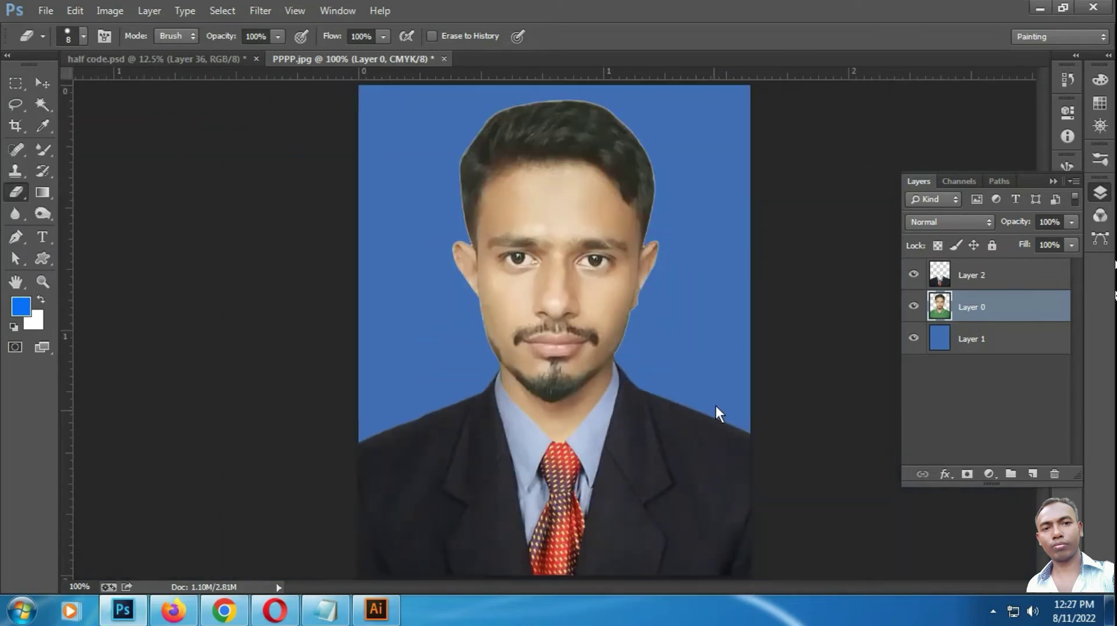
Zoom in to 200% and select the Blur Tool at 64% strength
{"action": "scroll", "coordinate": [620, 302], "scroll_direction": "up", "scroll_amount": 1}
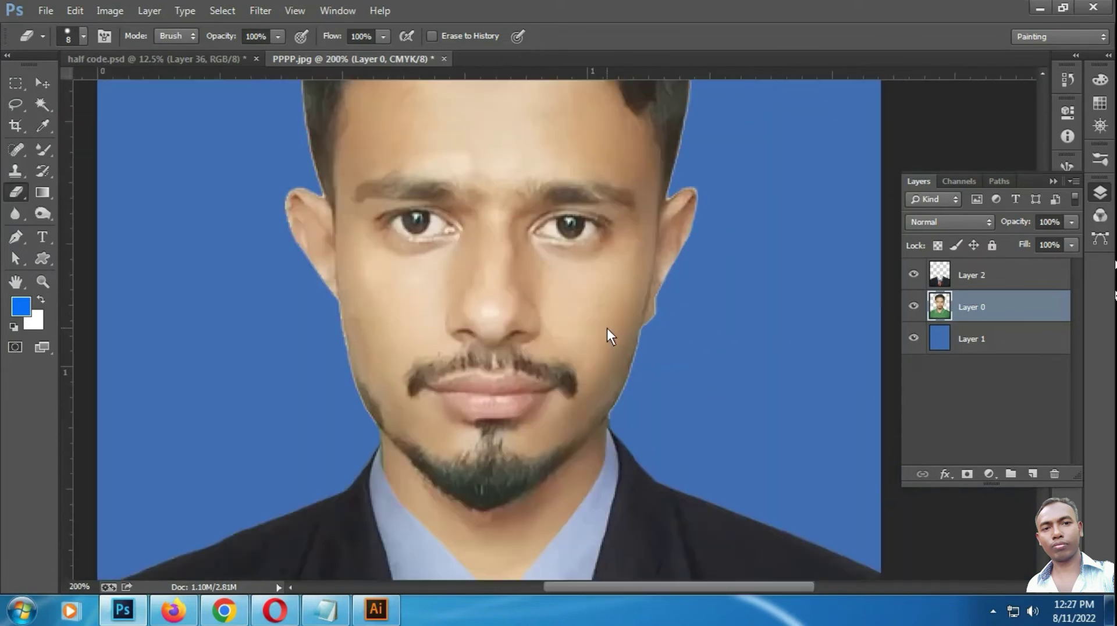
{"action": "scroll", "coordinate": [623, 312], "scroll_direction": "up", "scroll_amount": 1}
{"action": "scroll", "coordinate": [578, 264], "scroll_direction": "down", "scroll_amount": 1}
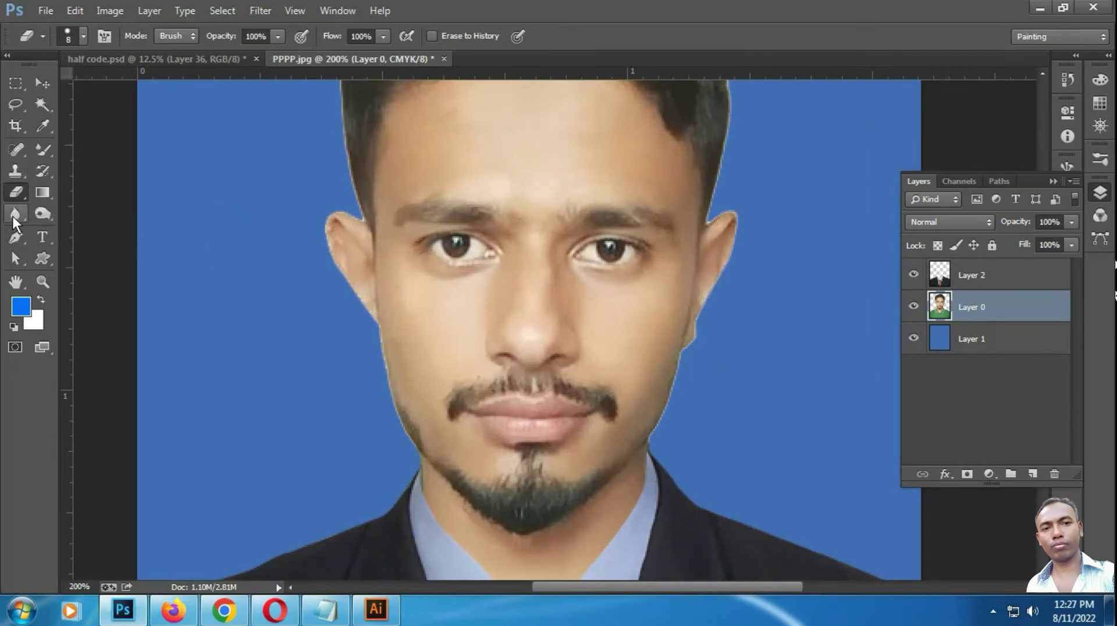
{"action": "left_click", "coordinate": [13, 215]}
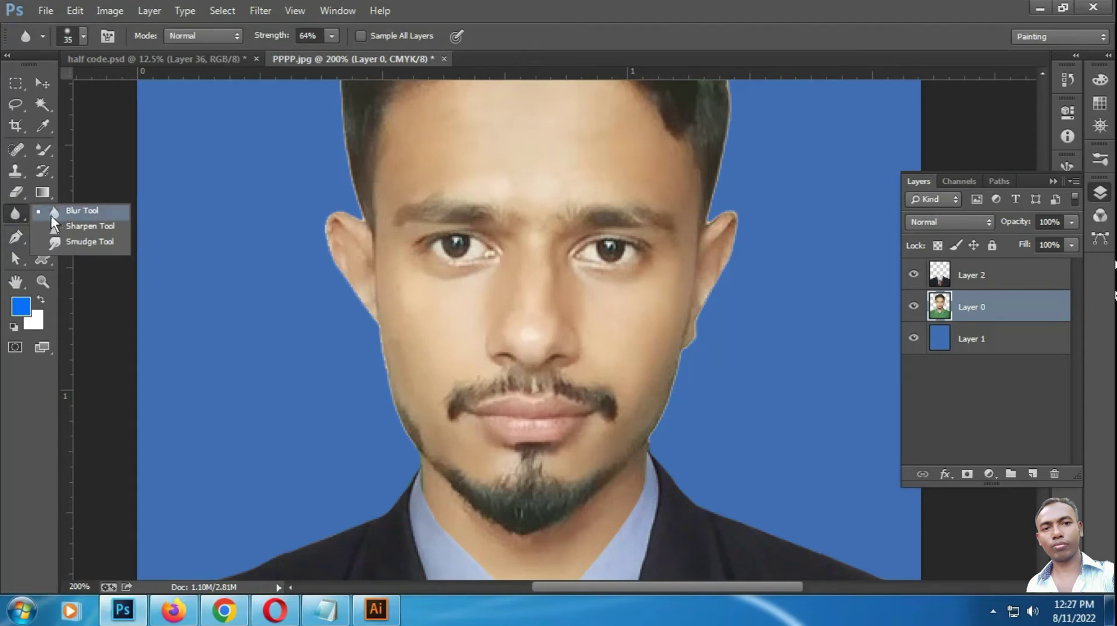
Blur the hair, ear and face outline so it blends into the blue backdrop
{"action": "left_click", "coordinate": [68, 216]}
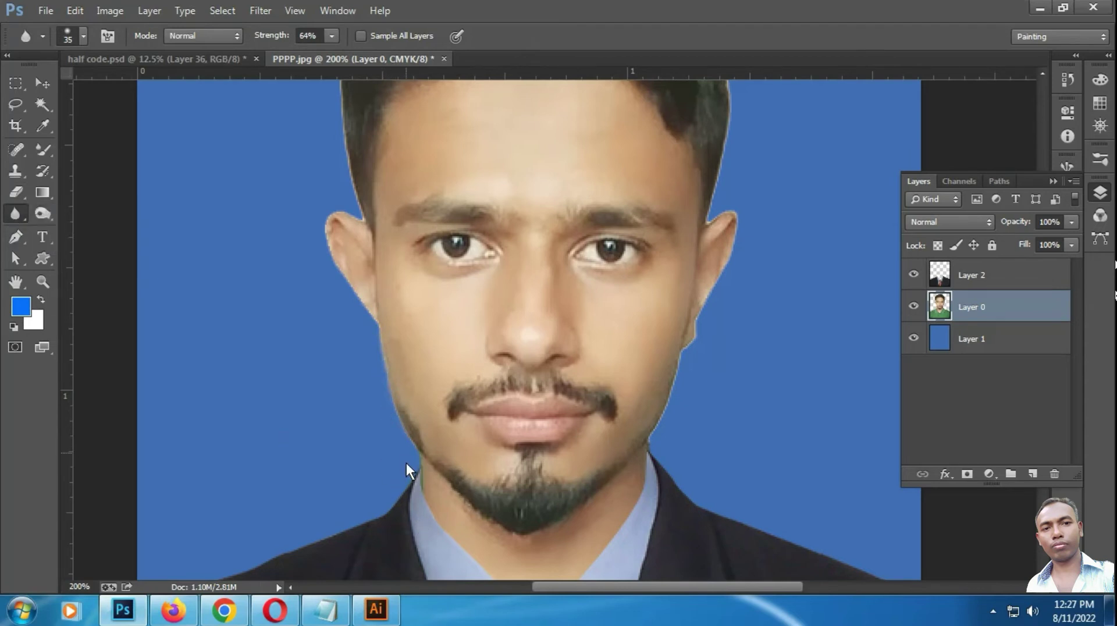
{"action": "scroll", "coordinate": [406, 382], "scroll_direction": "up", "scroll_amount": 3}
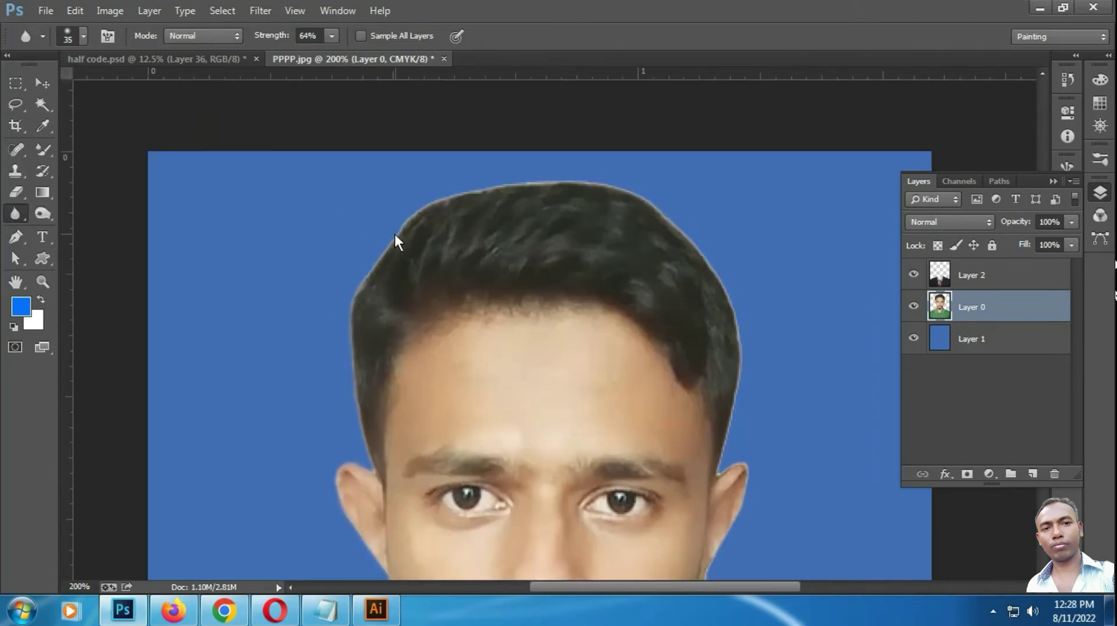
{"action": "scroll", "coordinate": [394, 233], "scroll_direction": "up", "scroll_amount": 3}
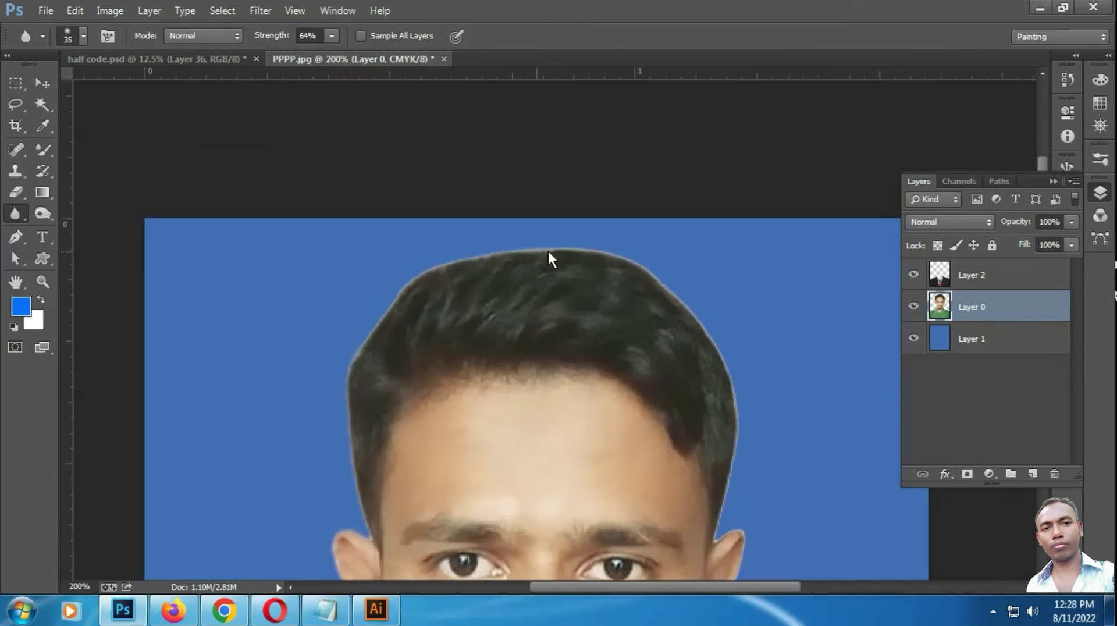
{"action": "left_click_drag", "start_coordinate": [548, 252], "coordinate": [639, 259]}
{"action": "left_click_drag", "start_coordinate": [640, 410], "coordinate": [528, 295]}
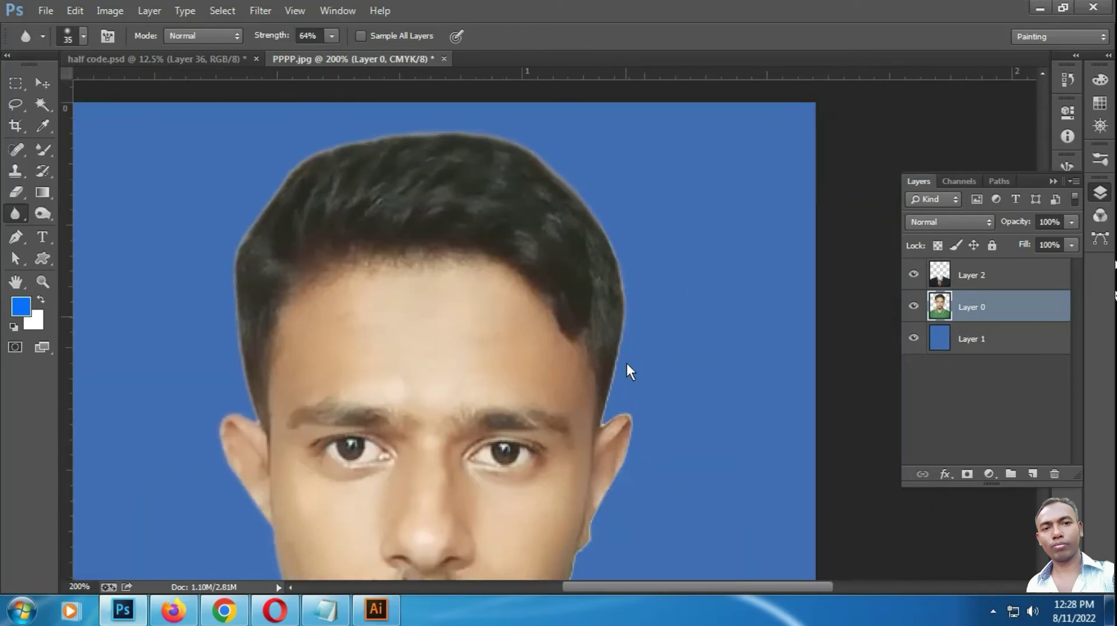
{"action": "left_click_drag", "start_coordinate": [638, 396], "coordinate": [661, 333]}
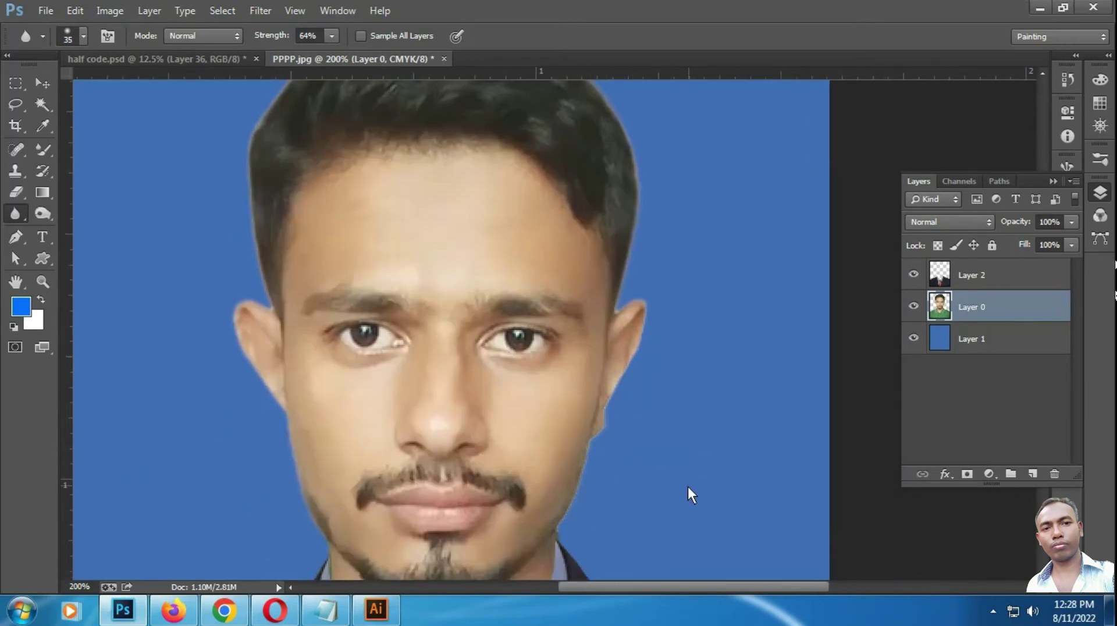
{"action": "left_click_drag", "start_coordinate": [687, 487], "coordinate": [643, 295]}
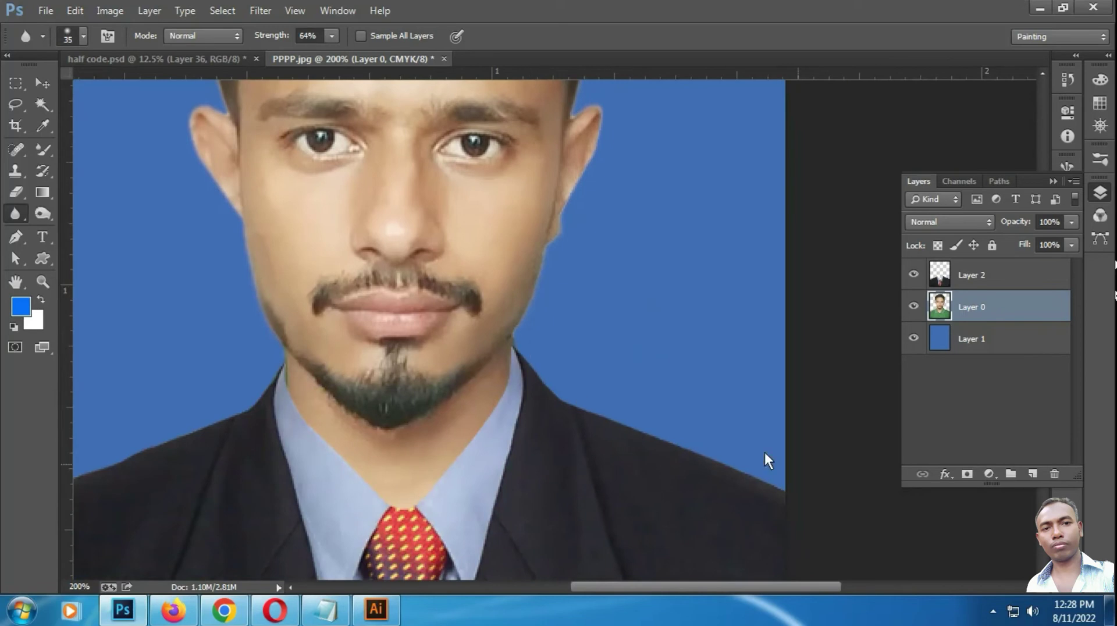
{"action": "key", "text": "ctrl+0"}
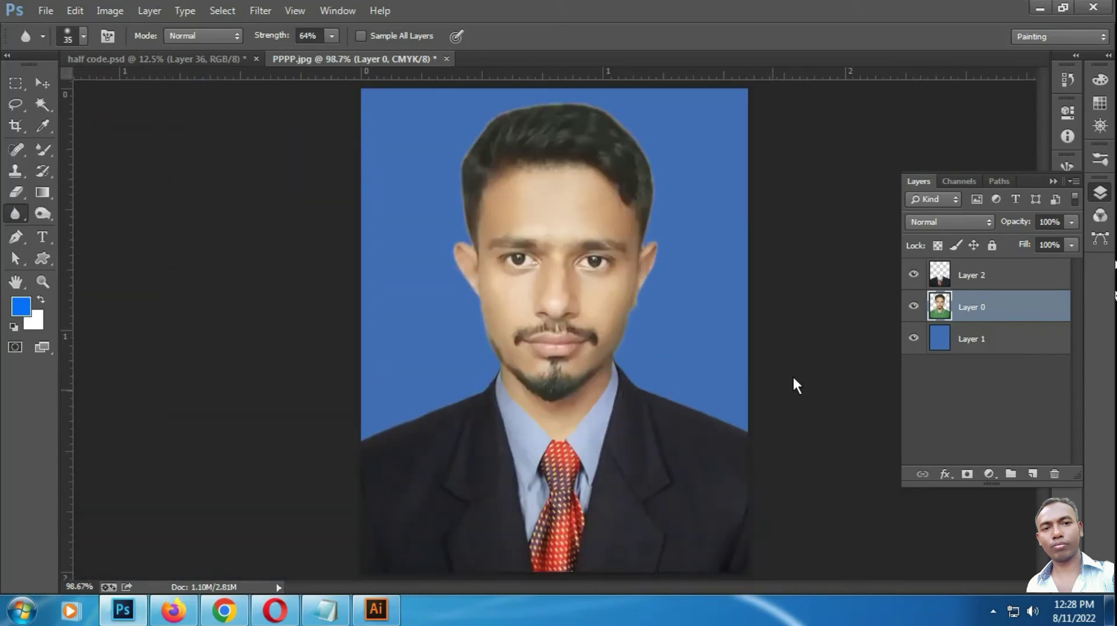
Scale the suit Layer 2 to about 99.2% width, 99.4% height and nudge it up
{"action": "left_click", "coordinate": [970, 276]}
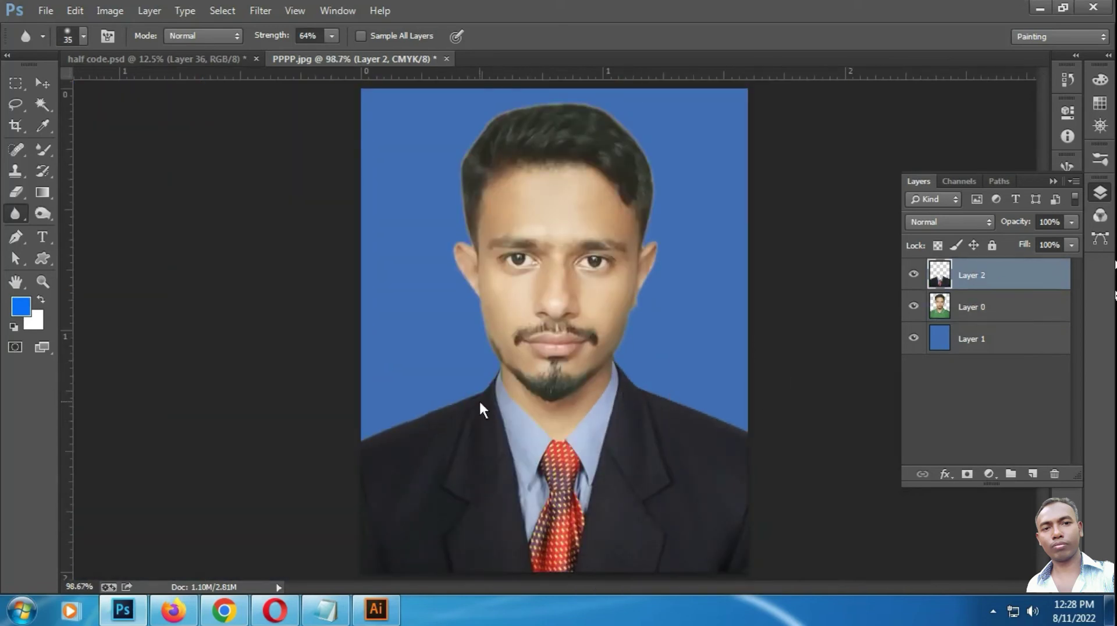
{"action": "key", "text": "ctrl+t"}
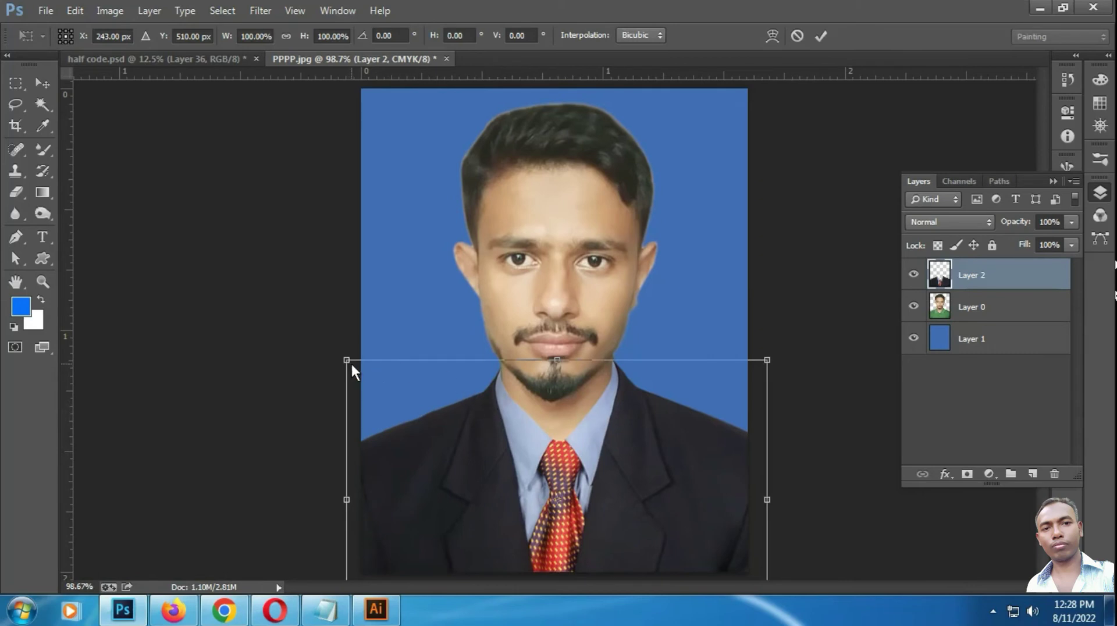
{"action": "left_click_drag", "start_coordinate": [350, 365], "coordinate": [351, 367]}
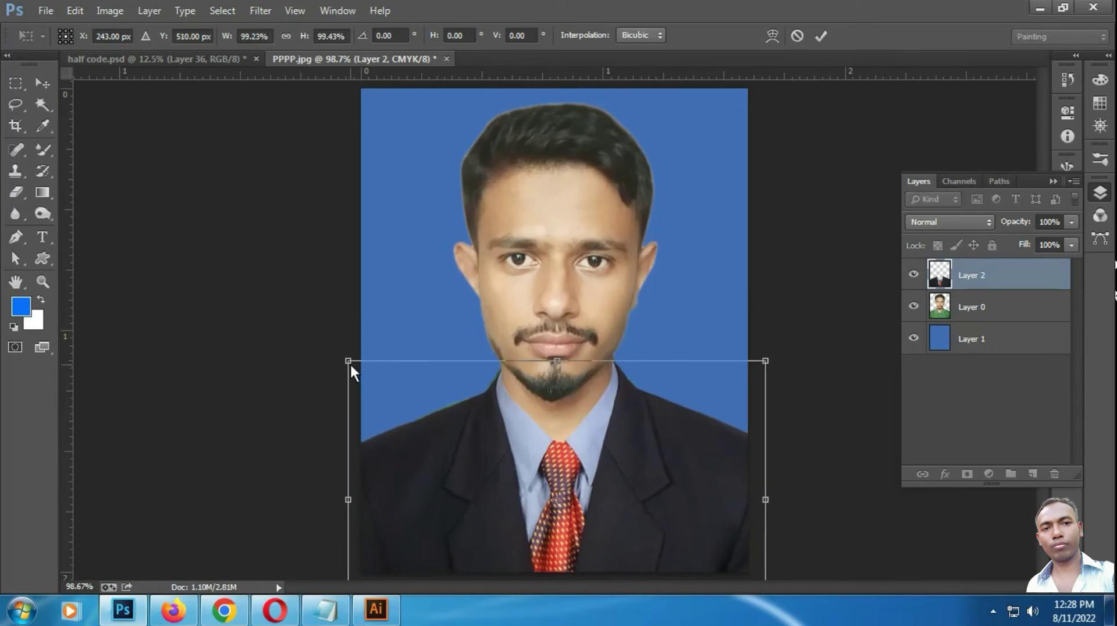
{"action": "key", "text": "Up"}
{"action": "key", "text": "Up"}
{"action": "key", "text": "Up"}
{"action": "key", "text": "Up"}
Commit the suit's size change and fit the whole portrait on screen
{"action": "key", "text": "r"}
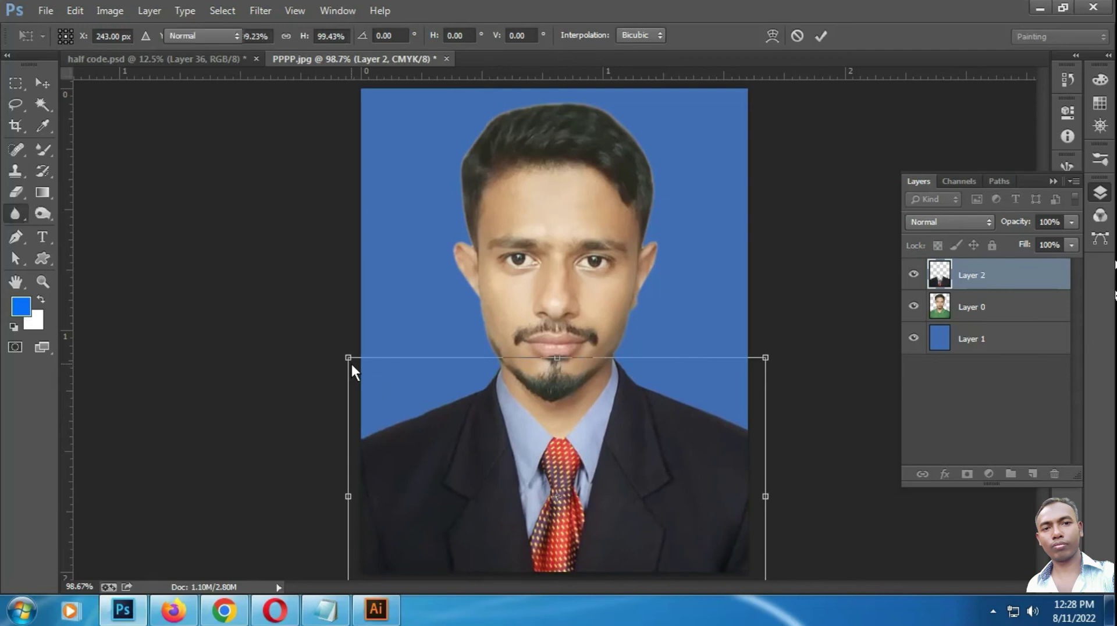
{"action": "scroll", "coordinate": [651, 442], "scroll_direction": "down", "scroll_amount": 1}
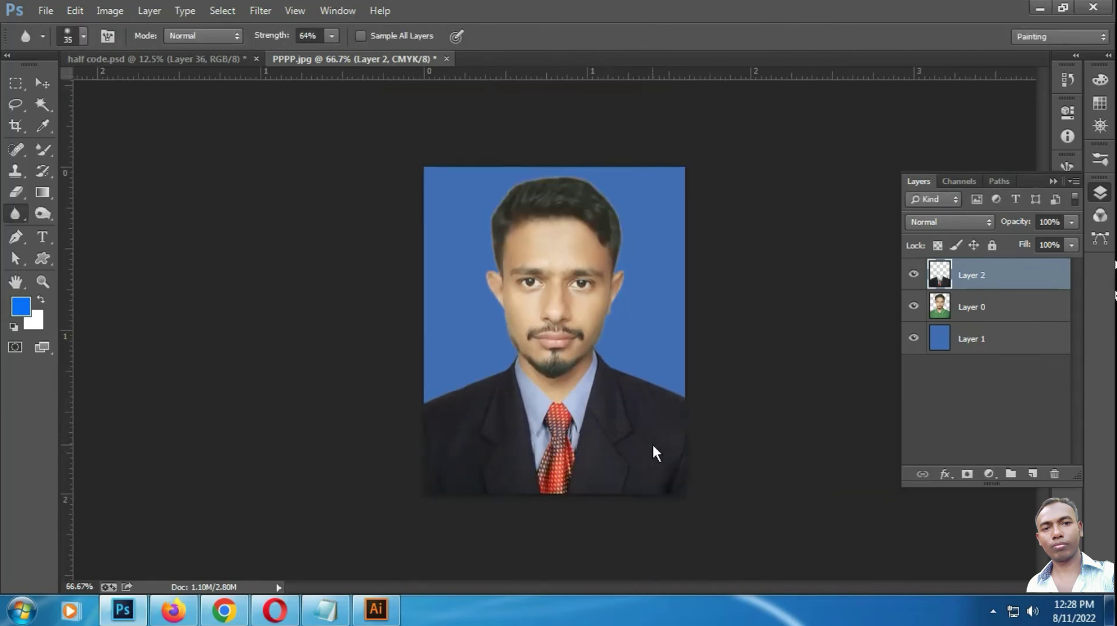
{"action": "scroll", "coordinate": [651, 442], "scroll_direction": "up", "scroll_amount": 2}
{"action": "scroll", "coordinate": [652, 442], "scroll_direction": "up", "scroll_amount": 1}
{"action": "scroll", "coordinate": [599, 317], "scroll_direction": "up", "scroll_amount": 3}
{"action": "scroll", "coordinate": [605, 451], "scroll_direction": "up", "scroll_amount": 3}
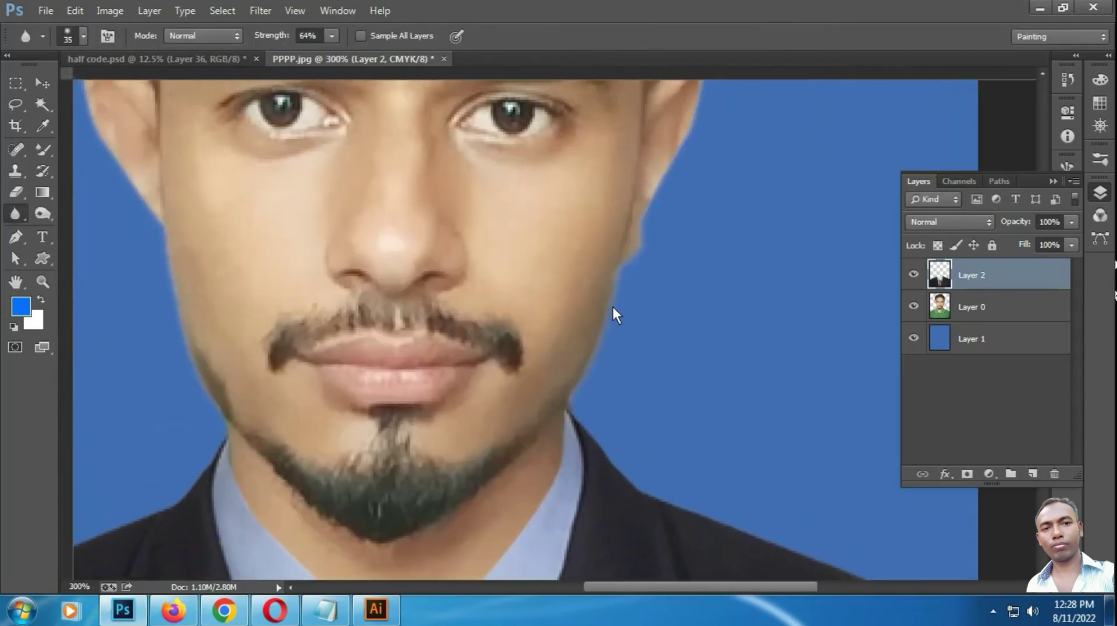
{"action": "key", "text": "ctrl+0"}
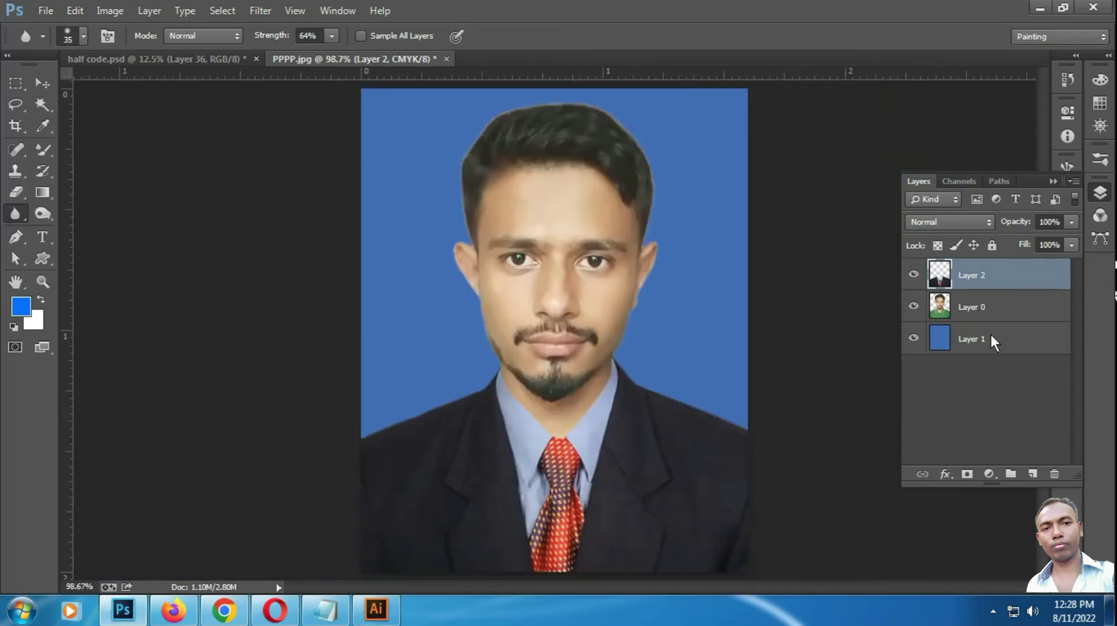
Merge all three layers into one and bring up Save As
{"action": "left_click", "coordinate": [991, 335], "text": "shift"}
{"action": "key", "text": "ctrl+e"}
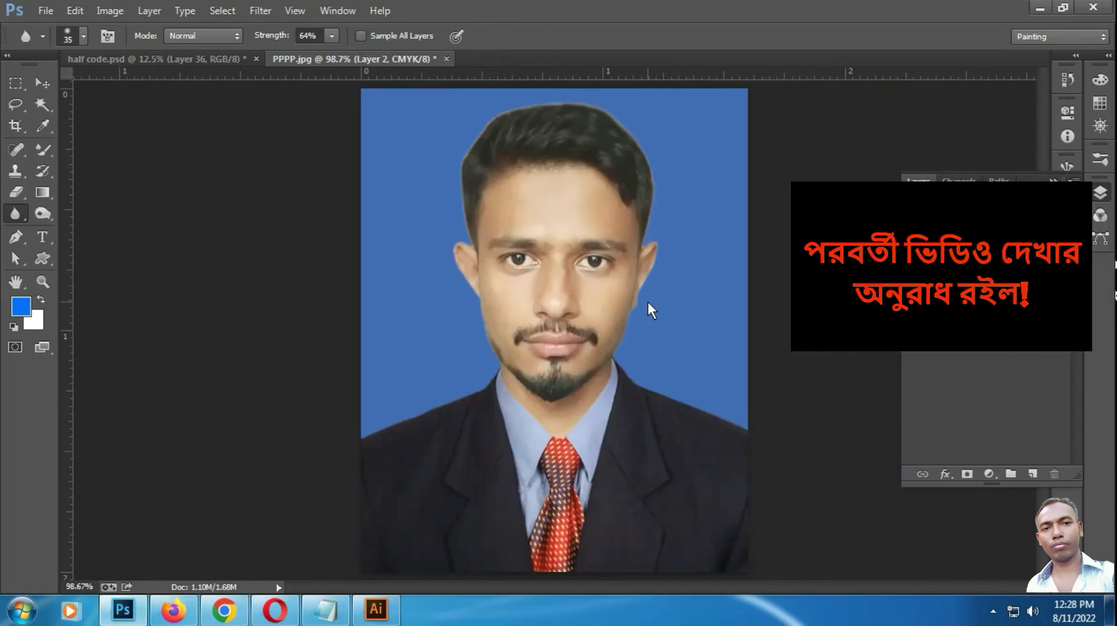
{"action": "key", "text": "ctrl+shift+s"}
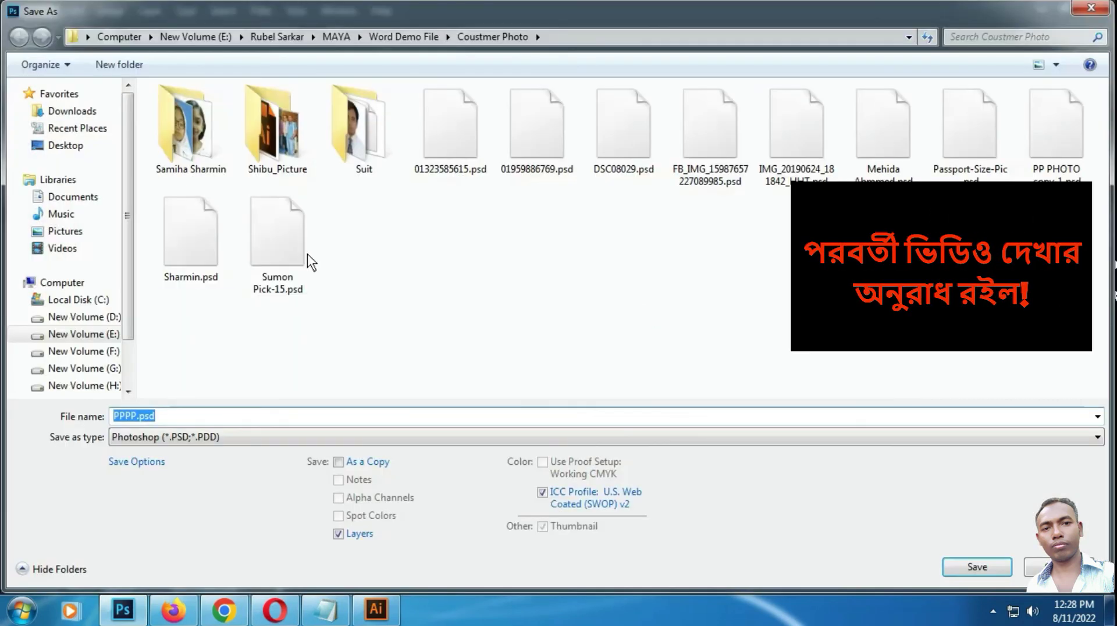
Save the portrait as JPEG PPPP.jpg inside a new Desktop folder, New folder (4)
{"action": "left_click", "coordinate": [96, 151]}
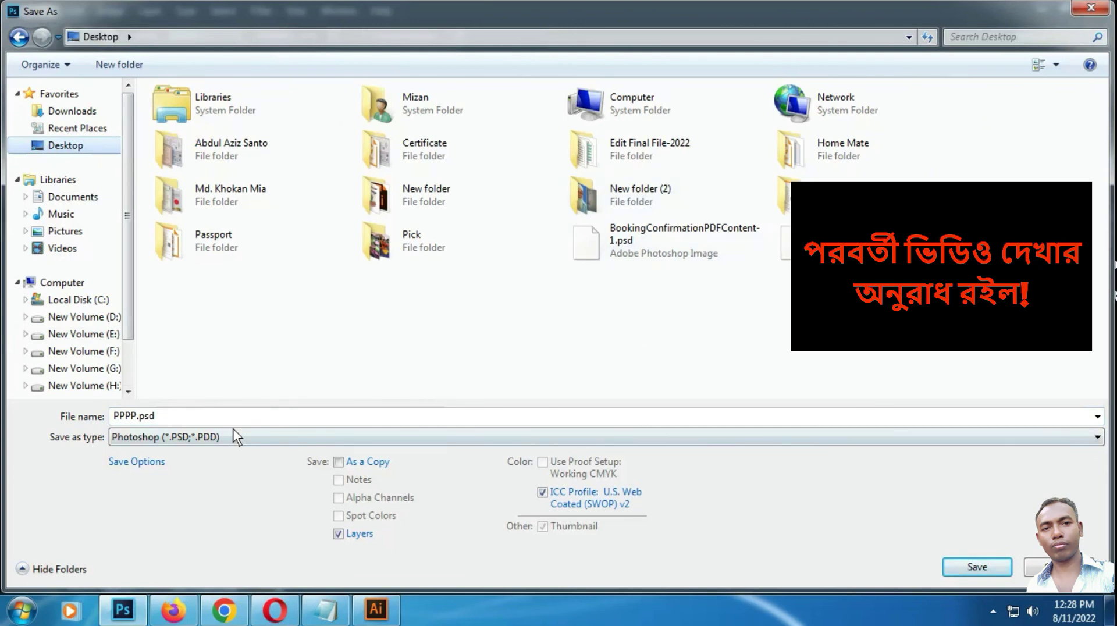
{"action": "right_click", "coordinate": [616, 355]}
{"action": "mouse_move", "coordinate": [689, 504]}
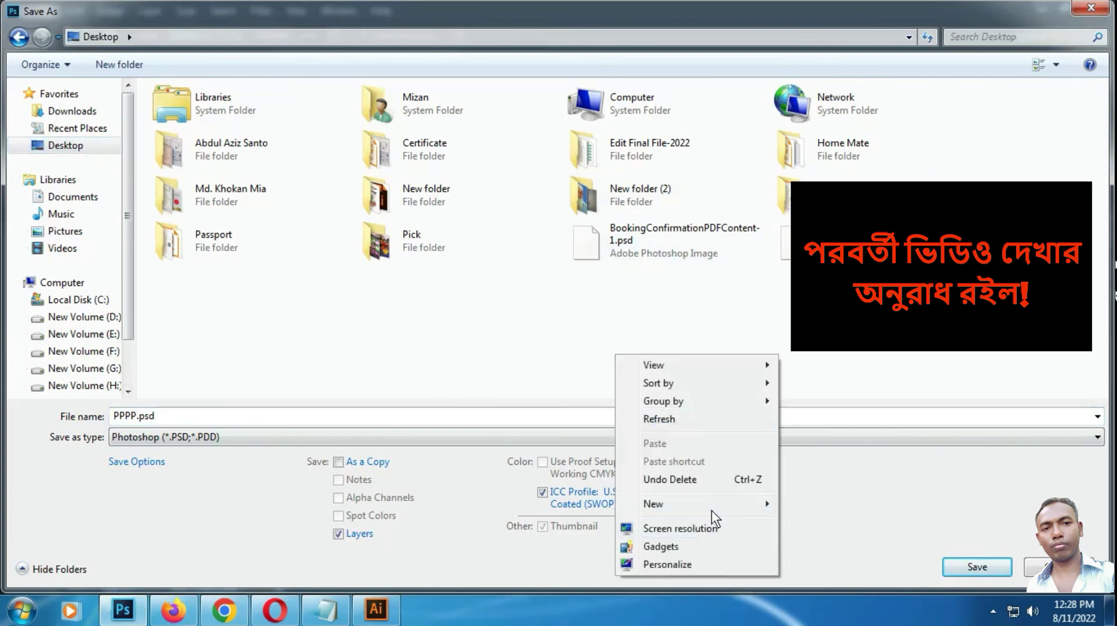
{"action": "left_click", "coordinate": [815, 284]}
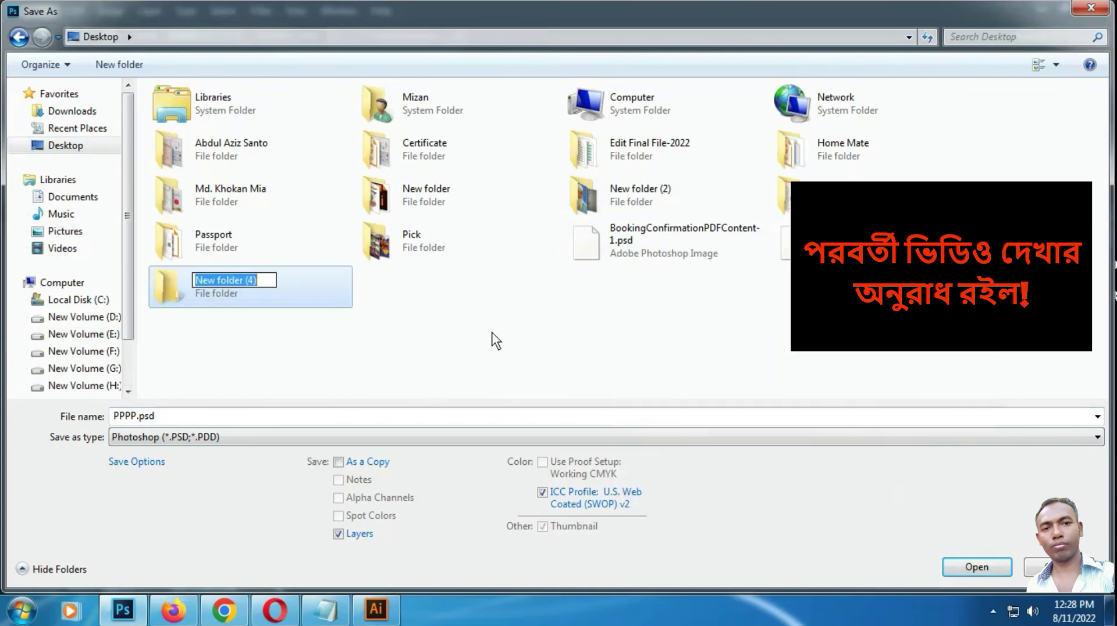
{"action": "double_click", "coordinate": [224, 281]}
{"action": "left_click", "coordinate": [332, 437]}
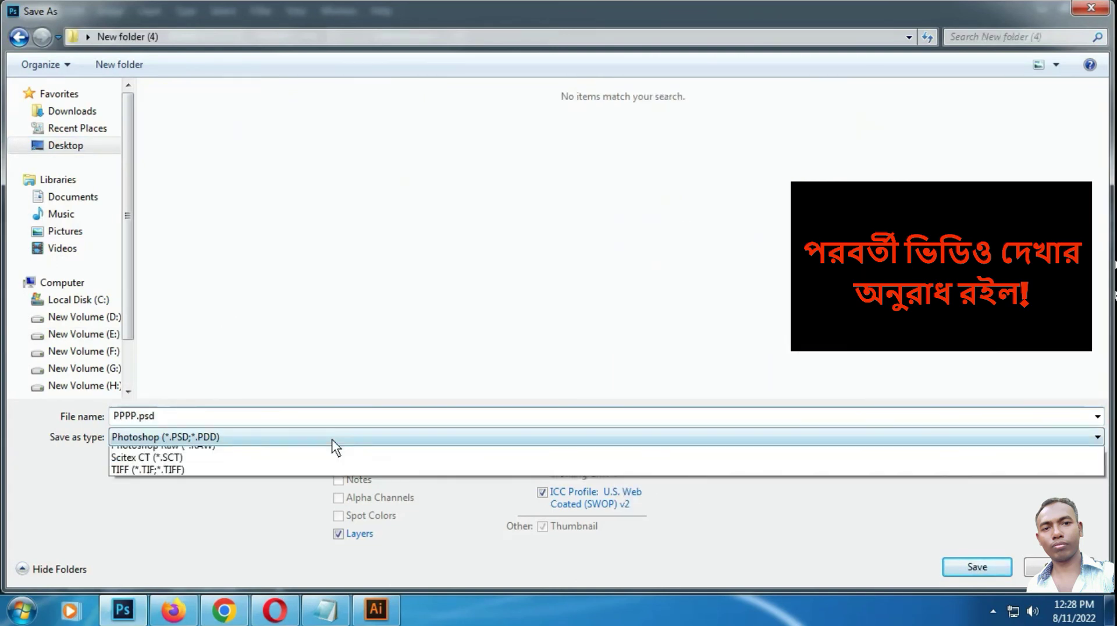
{"action": "left_click", "coordinate": [279, 515]}
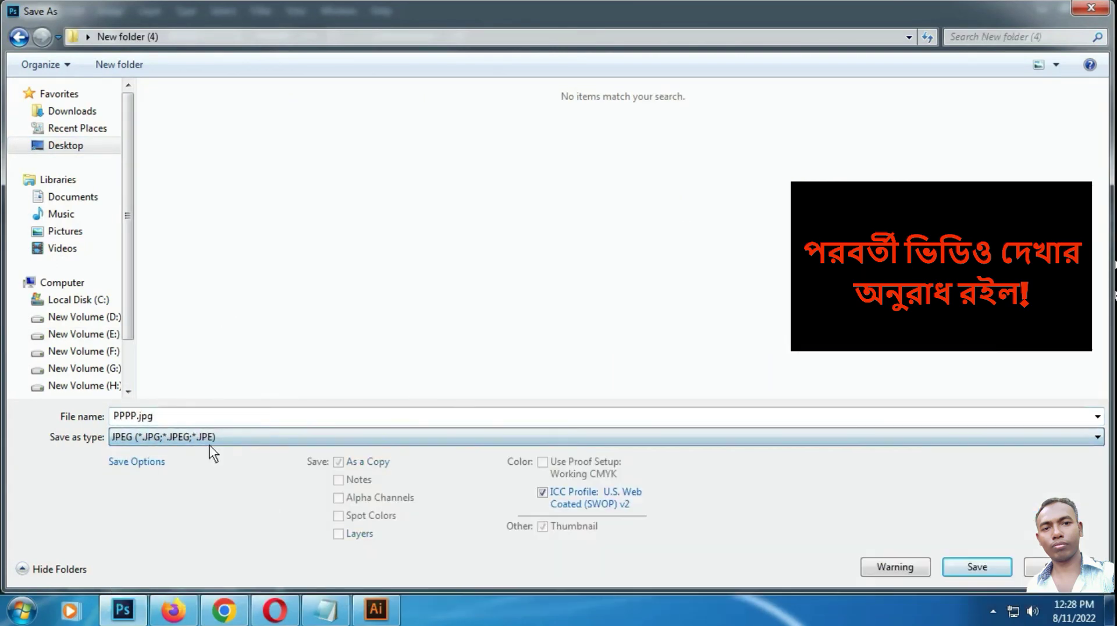
{"action": "left_click", "coordinate": [983, 567]}
{"action": "left_click", "coordinate": [599, 329]}
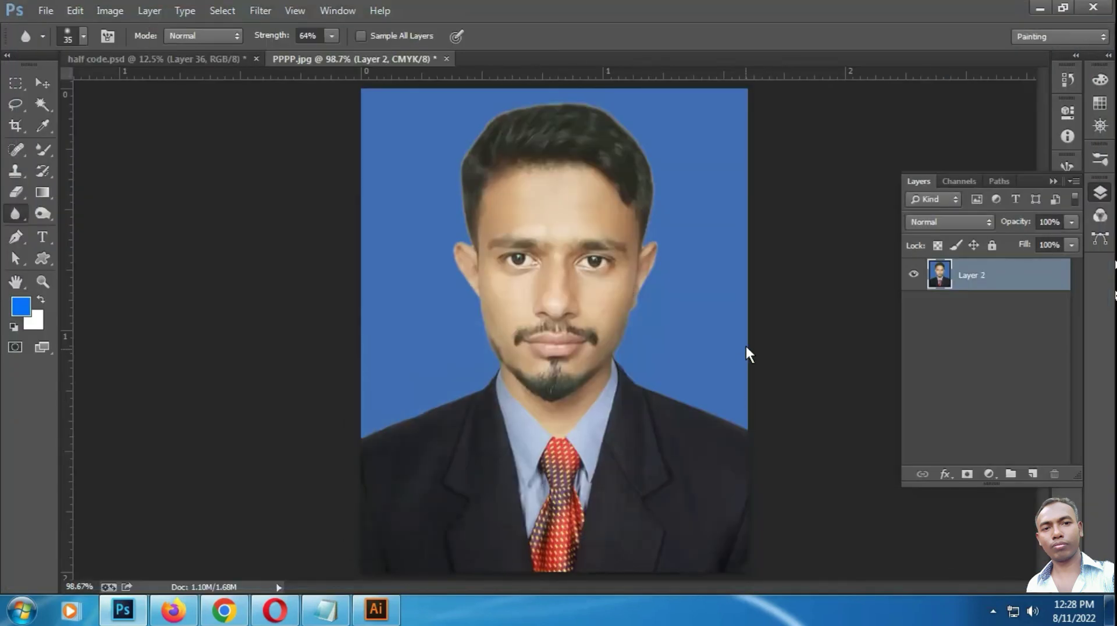